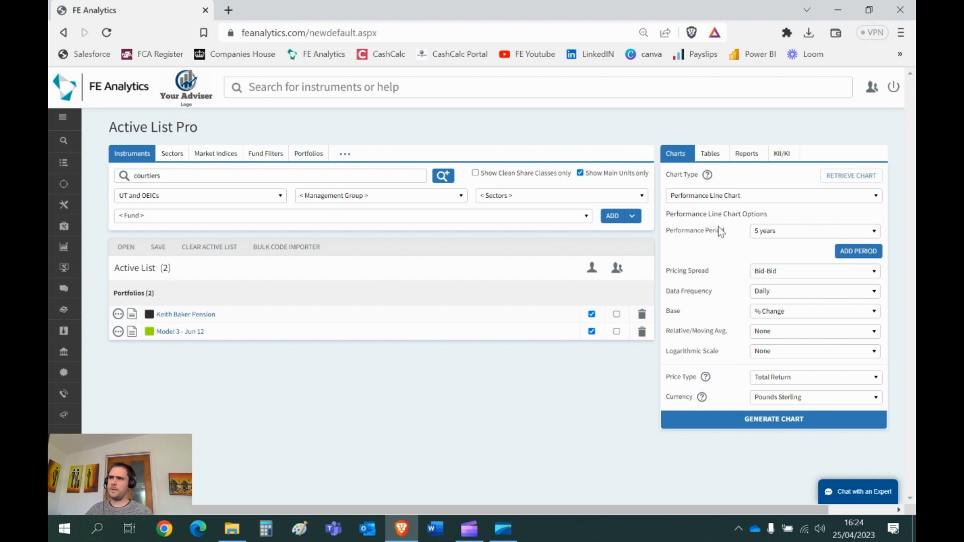
# Step: Generate a performance line chart of both portfolios over 5 years with % Change as the base, and close it after viewing
pyautogui.click(778, 241)
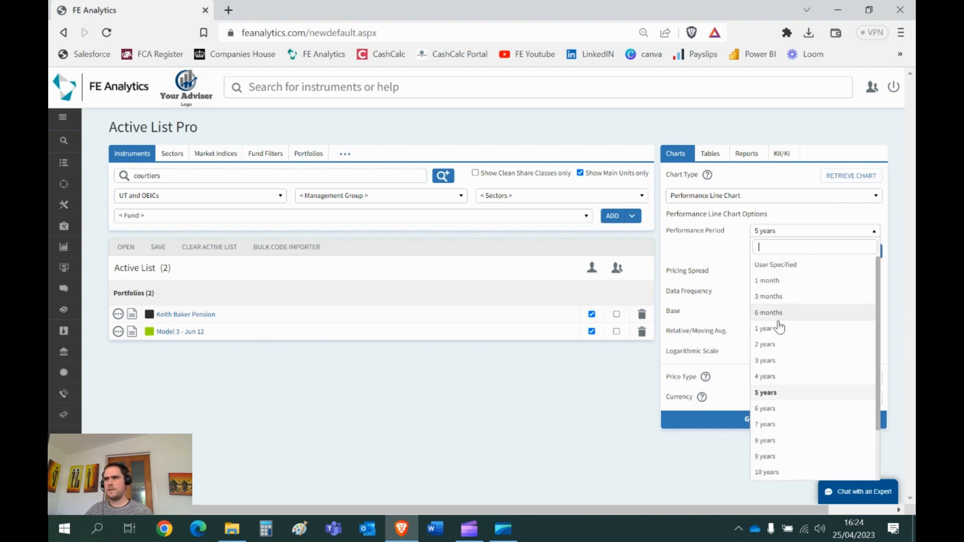
pyautogui.click(780, 393)
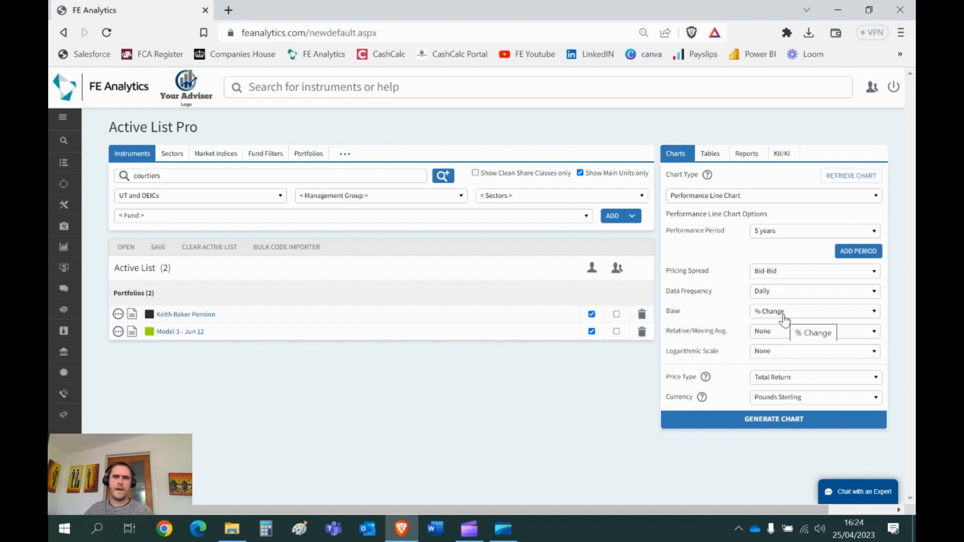
pyautogui.doubleClick(679, 316)
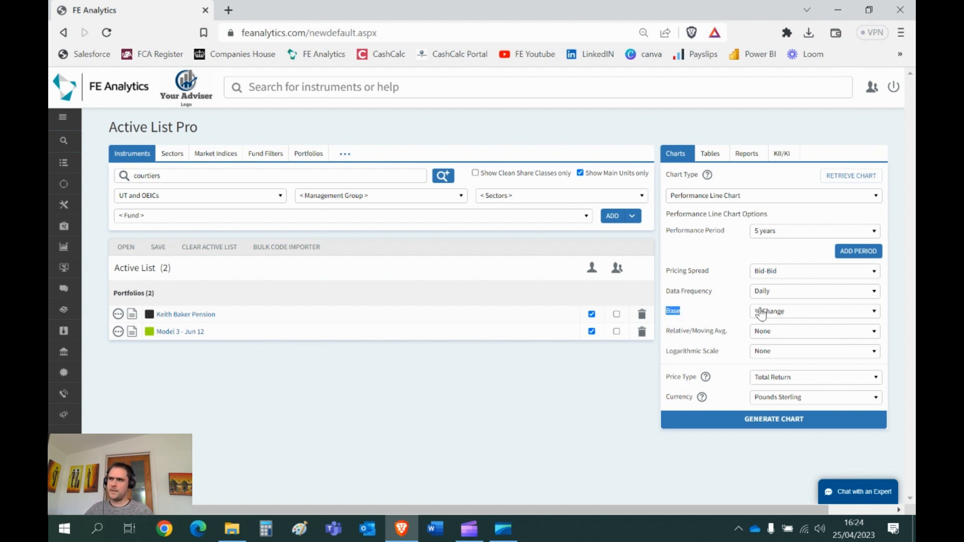
pyautogui.click(775, 316)
pyautogui.click(782, 332)
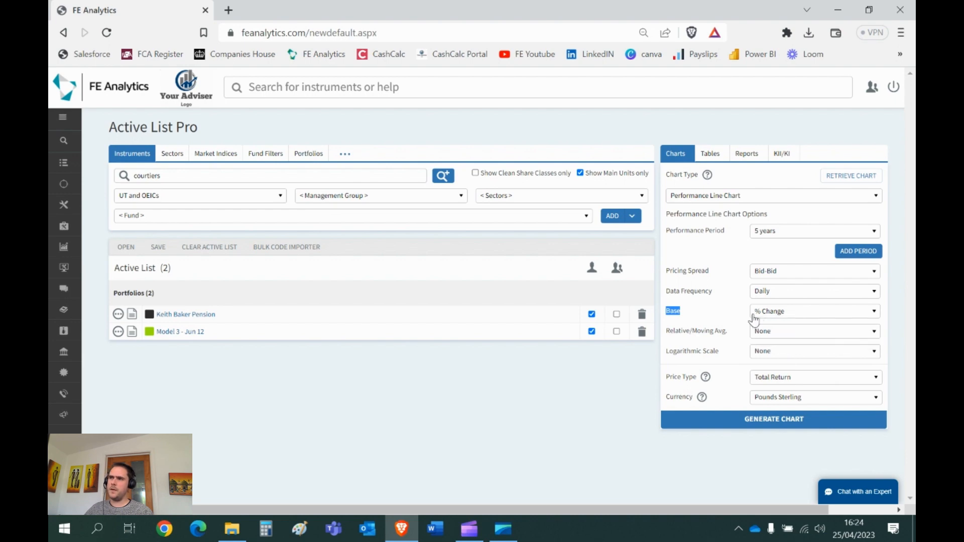
pyautogui.click(774, 422)
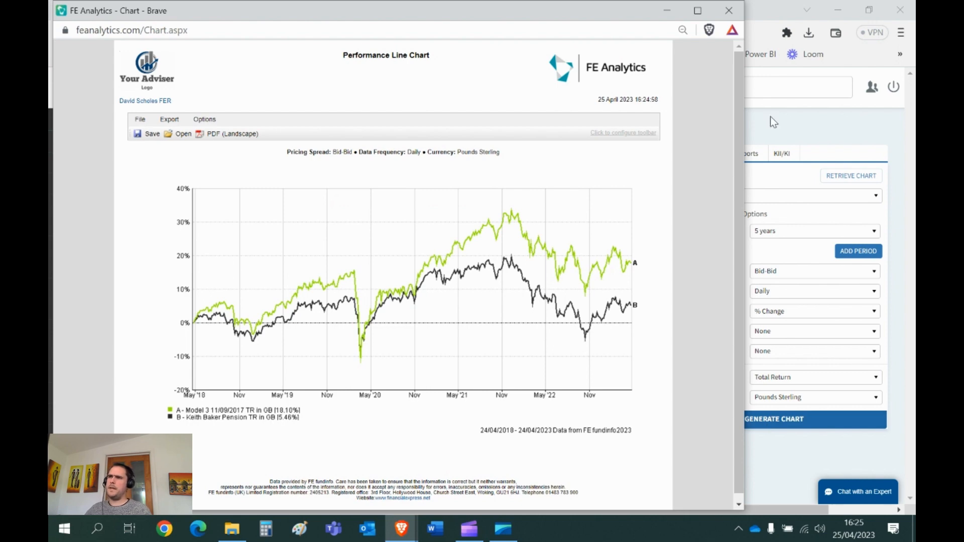
pyautogui.click(728, 10)
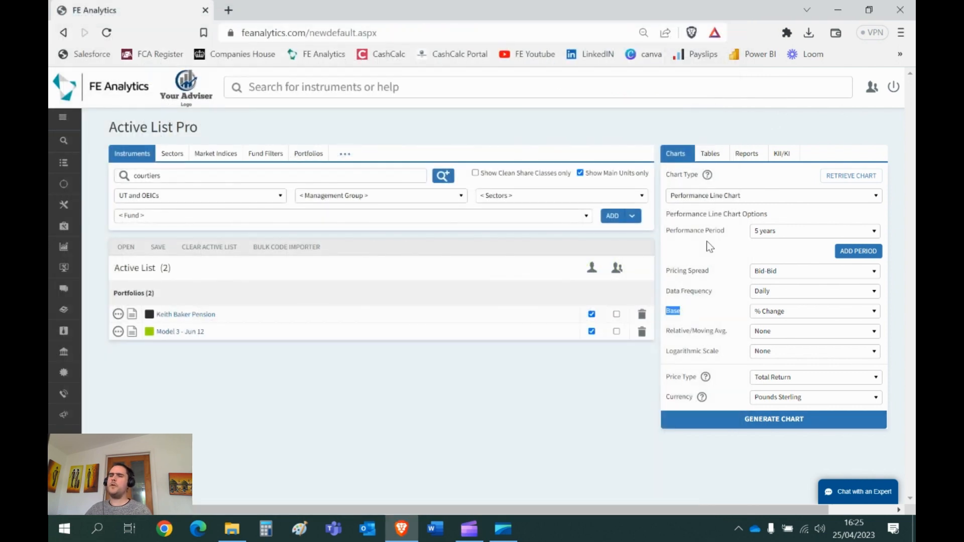
# Step: Set the line chart's performance period to 1 year and add three more performance periods
pyautogui.click(805, 232)
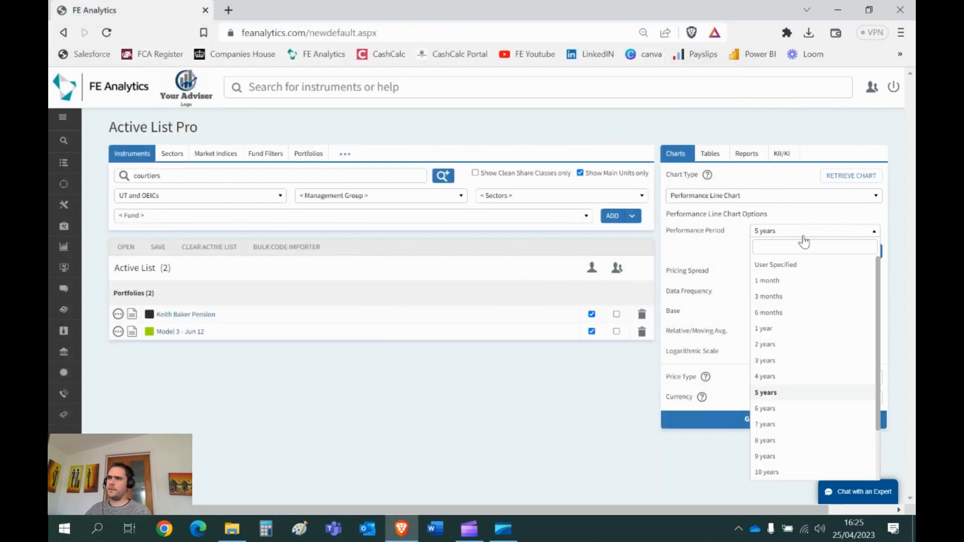
pyautogui.click(775, 329)
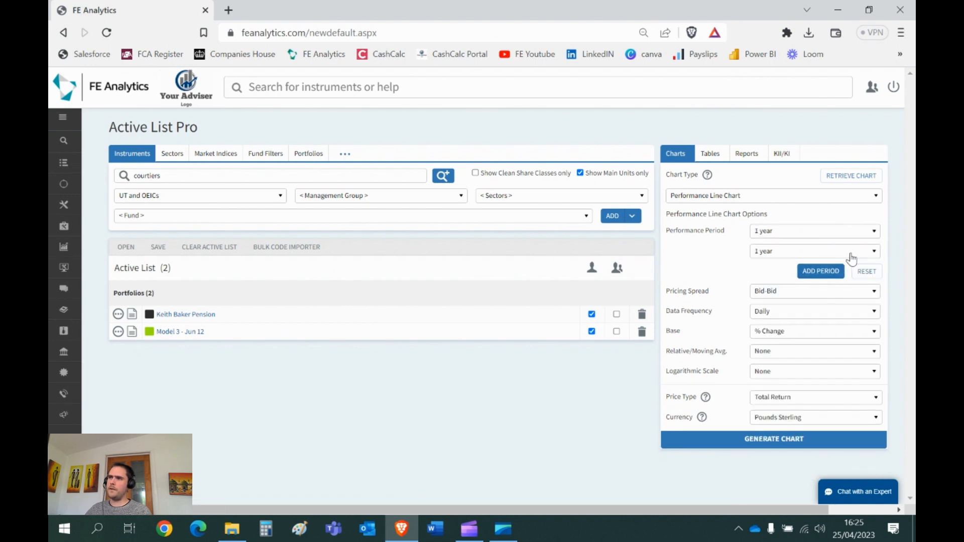
pyautogui.click(820, 271)
pyautogui.click(820, 291)
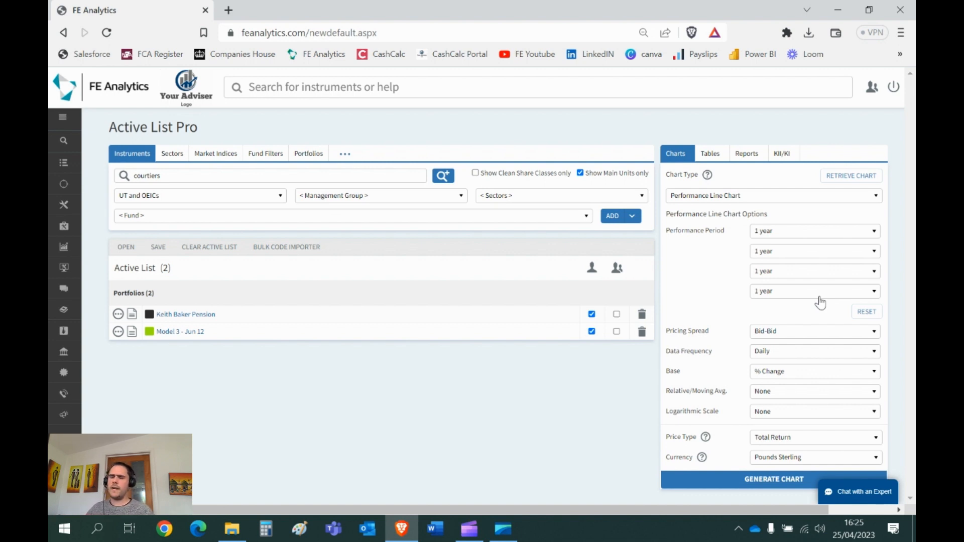
# Step: Set the three added periods to 3, 5 and 7 years, generate the multi-period line chart, and close it after viewing
pyautogui.click(780, 253)
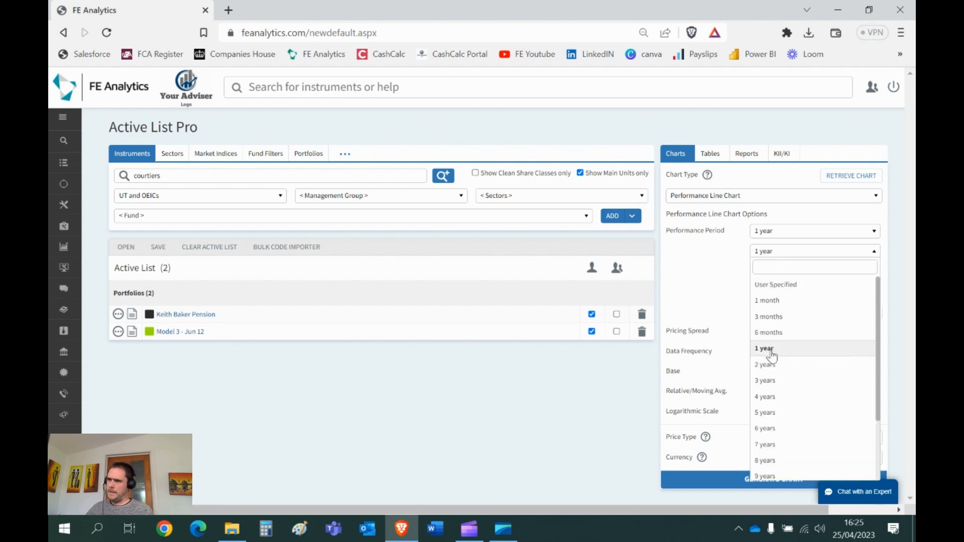
pyautogui.click(763, 382)
pyautogui.click(788, 272)
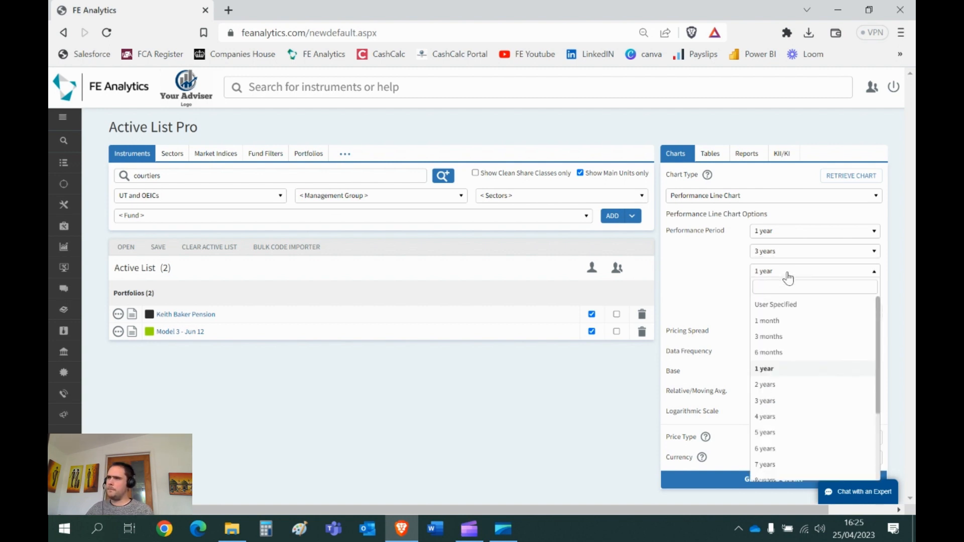
pyautogui.click(782, 431)
pyautogui.click(789, 292)
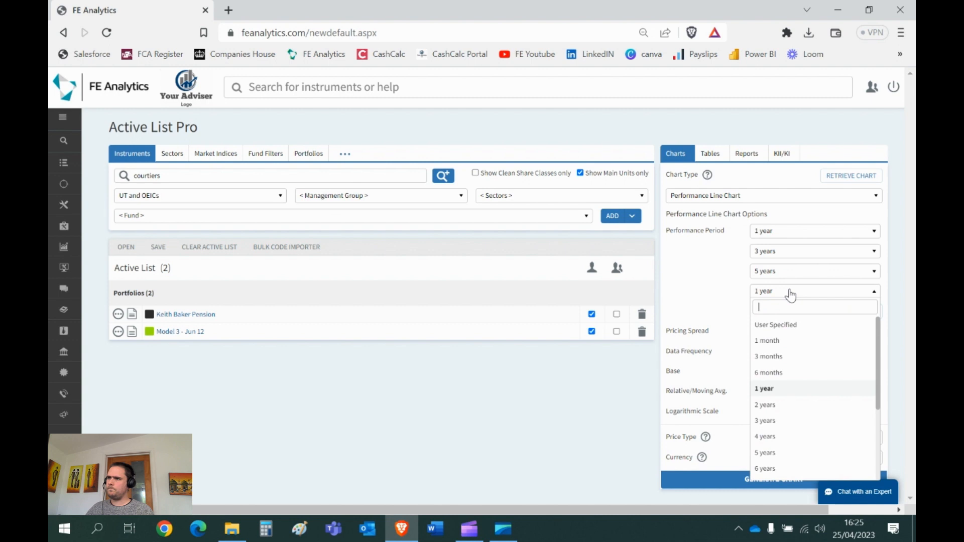
pyautogui.scroll(-2, 788, 428)
pyautogui.click(781, 431)
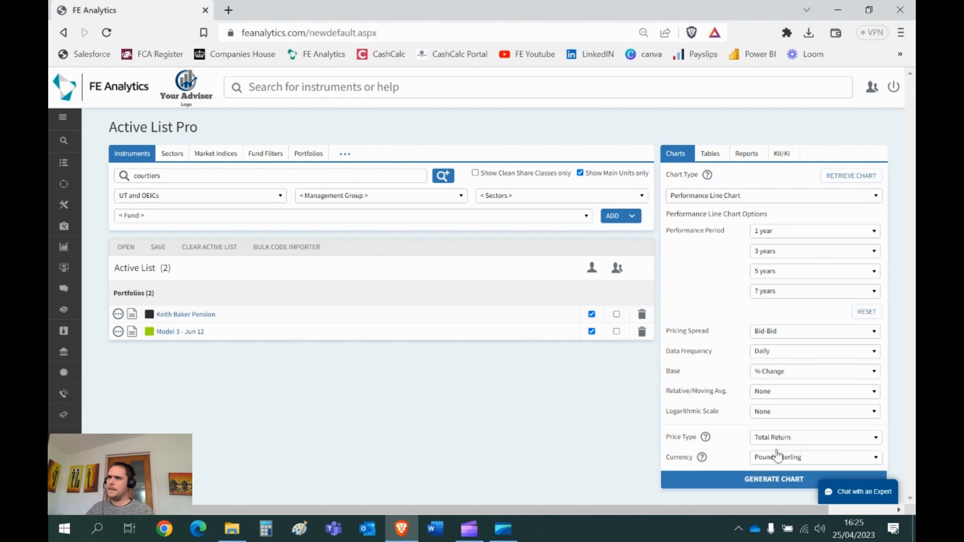
pyautogui.click(780, 483)
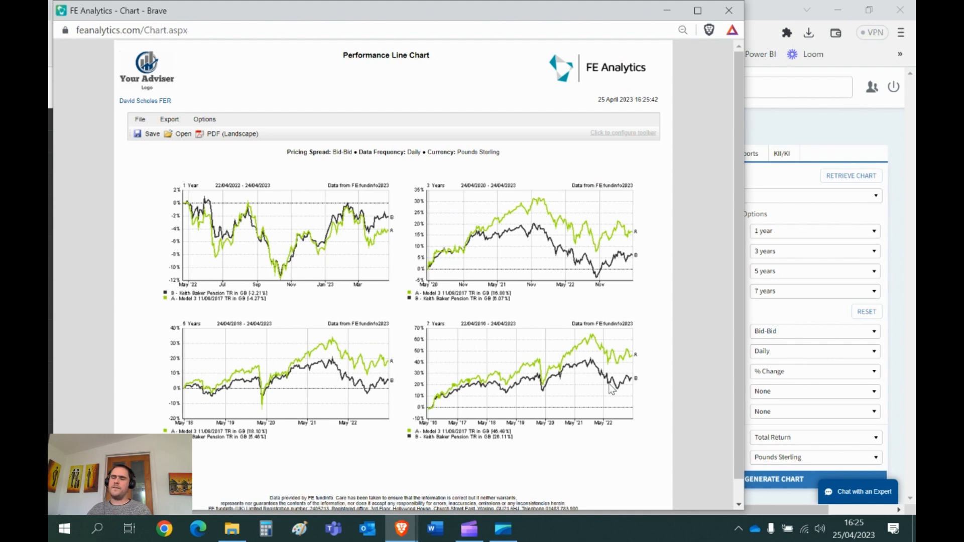
pyautogui.click(730, 11)
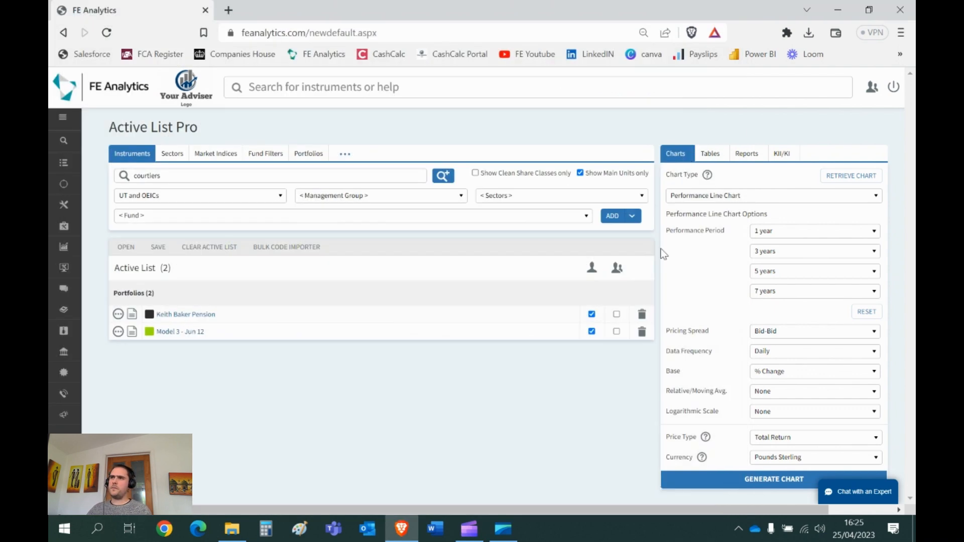
# Step: Generate a scatter chart of both portfolios over a 5-year performance period, and close it after viewing
pyautogui.click(691, 196)
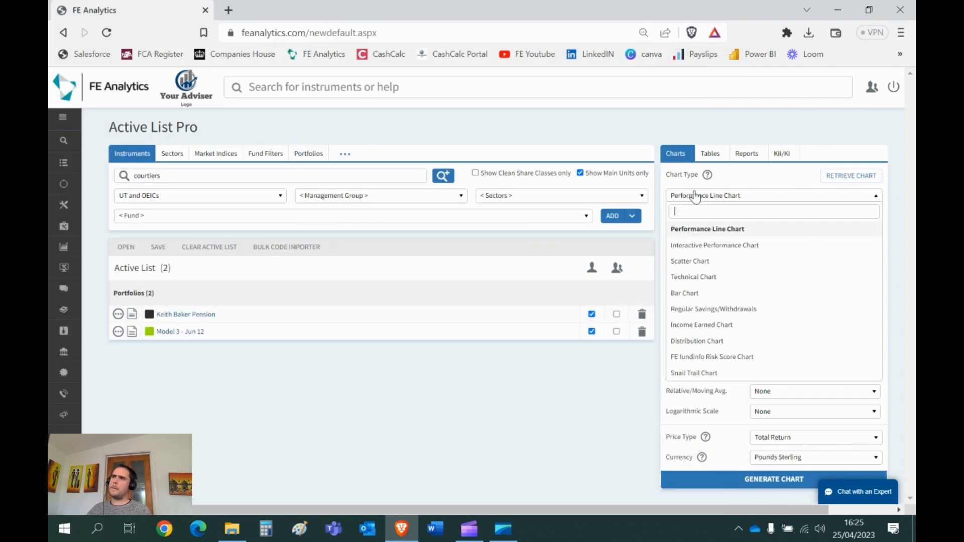
pyautogui.click(703, 268)
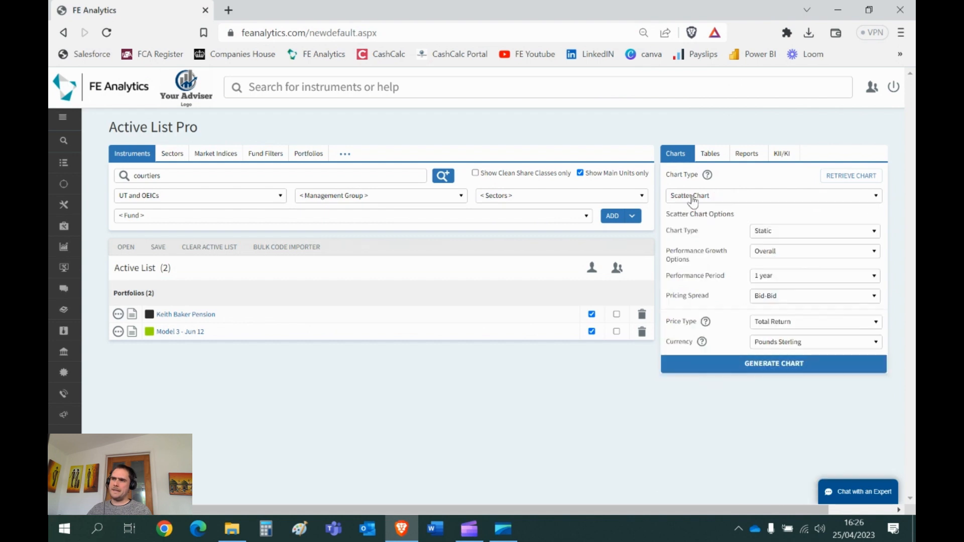
pyautogui.click(778, 276)
pyautogui.click(776, 405)
pyautogui.click(772, 370)
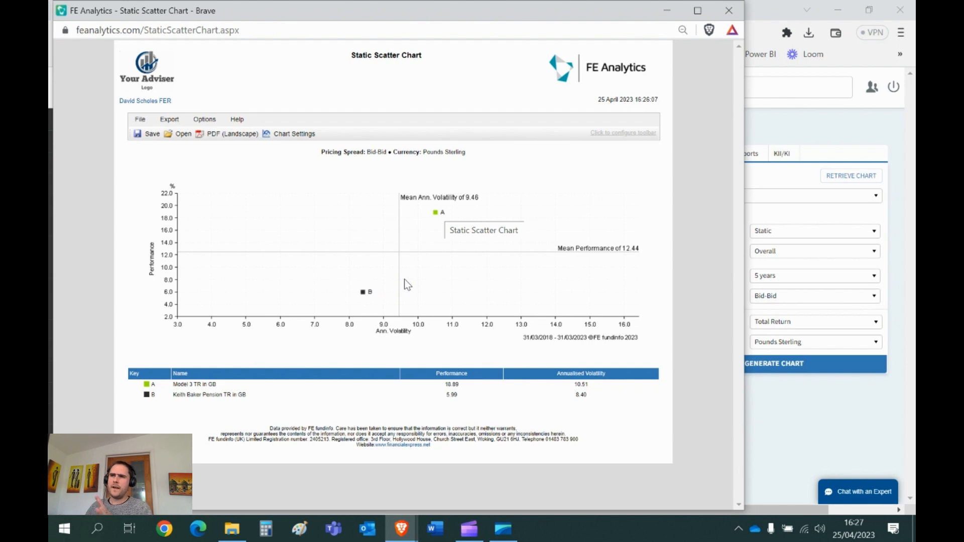
pyautogui.click(729, 10)
# Step: Choose the Regular Savings/Withdrawals chart type and set its investment option to Withdrawal
pyautogui.click(724, 200)
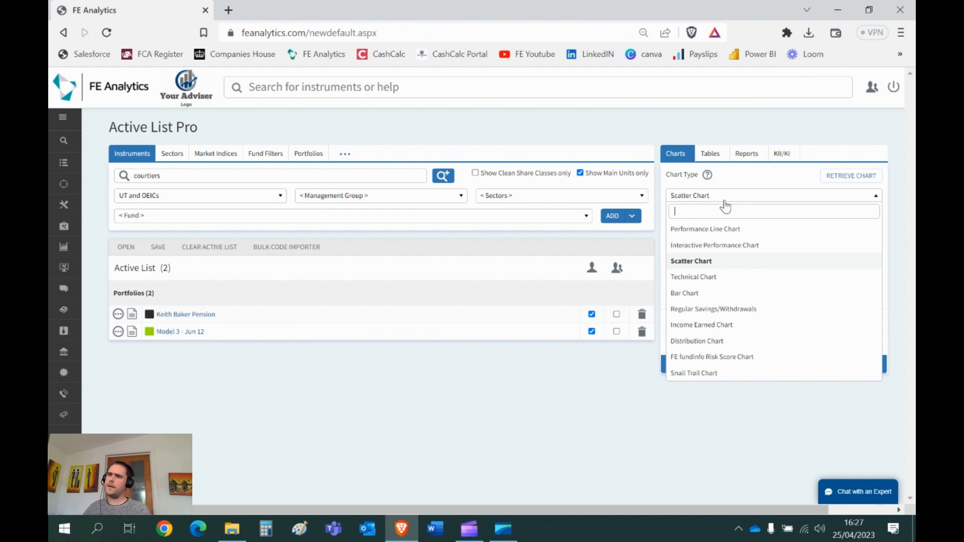
pyautogui.click(712, 310)
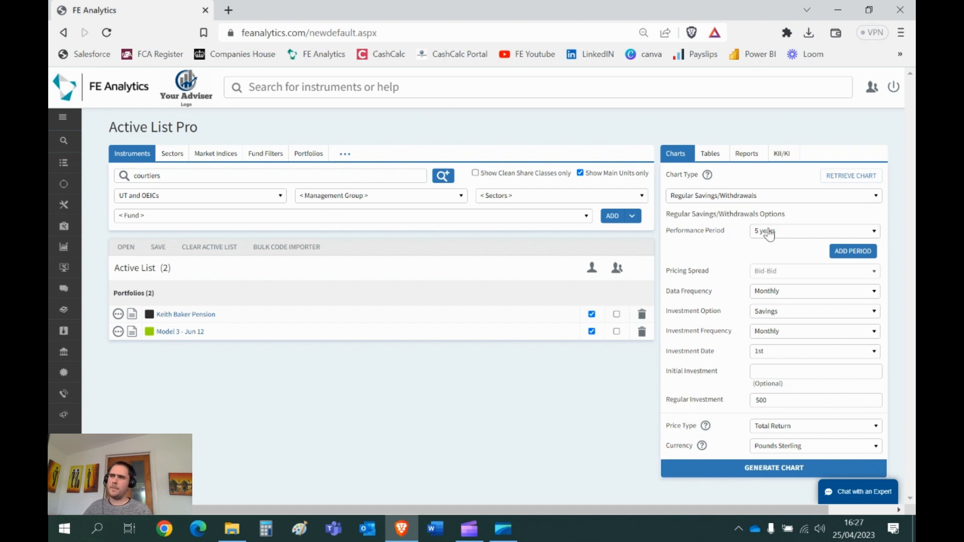
pyautogui.click(786, 322)
pyautogui.click(783, 330)
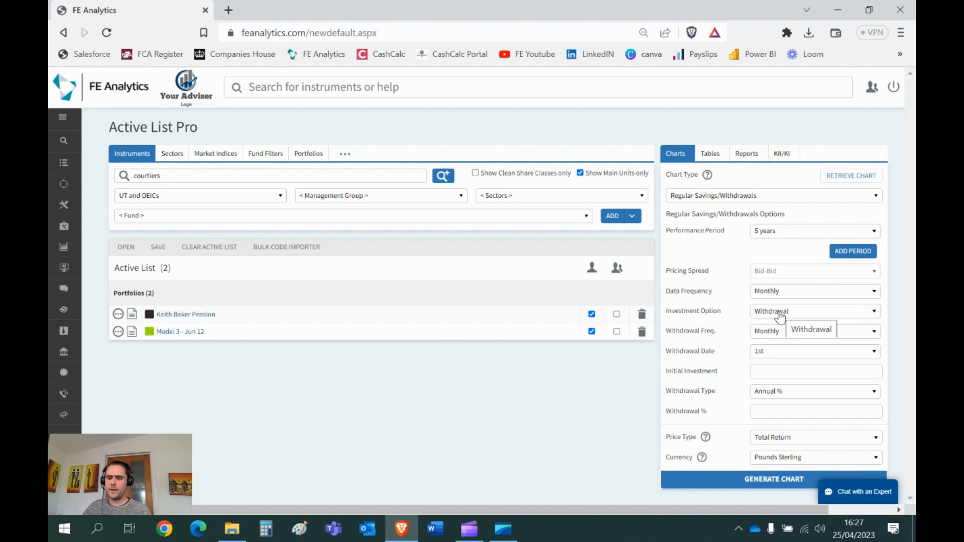
# Step: Generate the withdrawals chart with a 500000 initial investment and Regular withdrawals of 1000, and close it after viewing
pyautogui.click(776, 375)
pyautogui.write('500000')
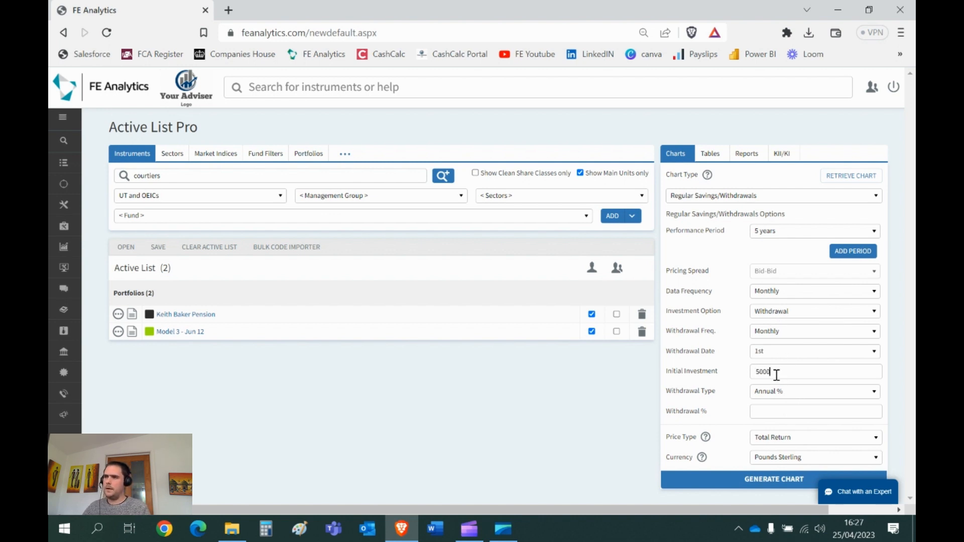
pyautogui.click(785, 393)
pyautogui.click(781, 379)
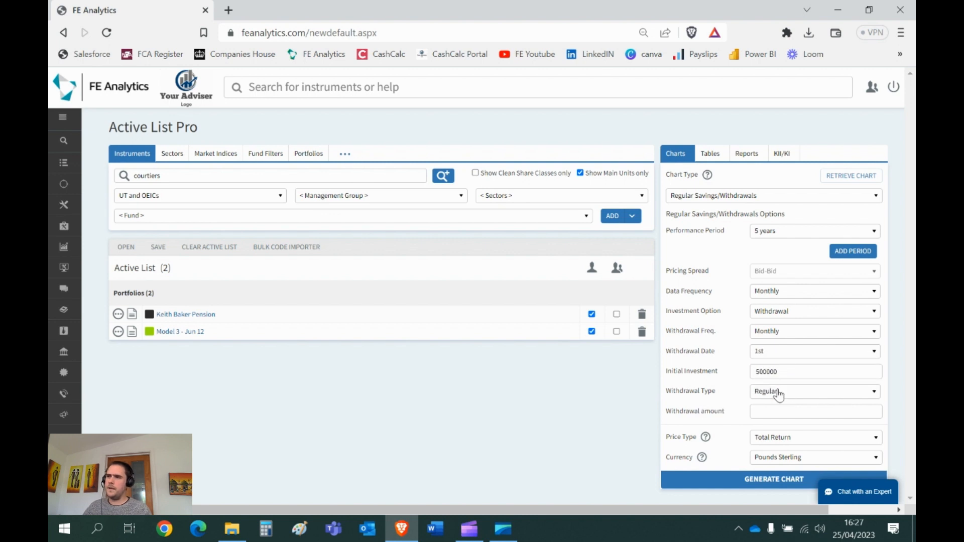
pyautogui.click(773, 414)
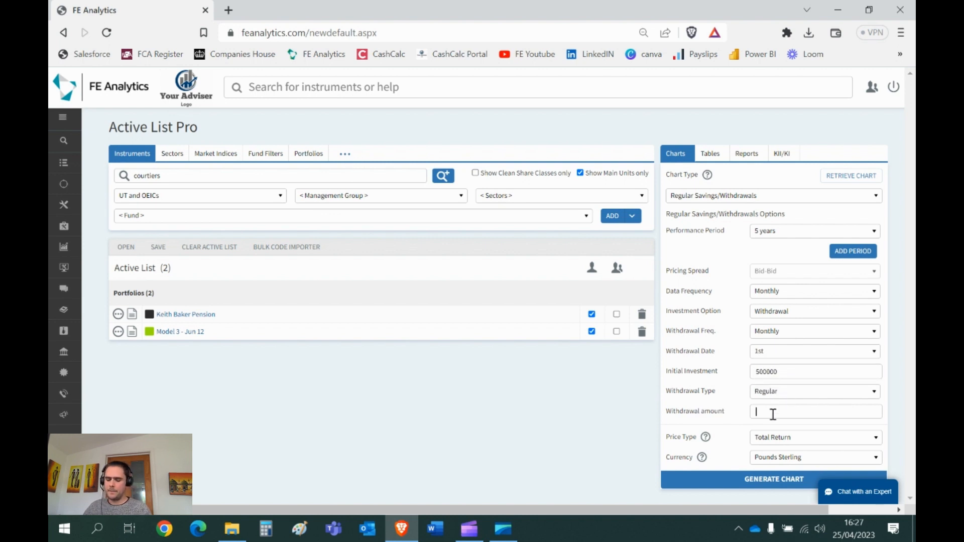
pyautogui.write('1000')
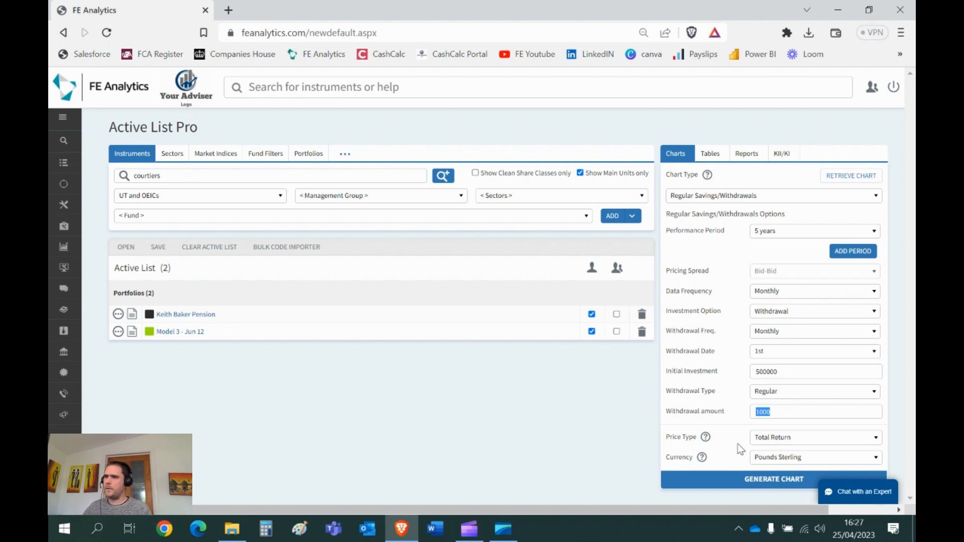
pyautogui.click(760, 483)
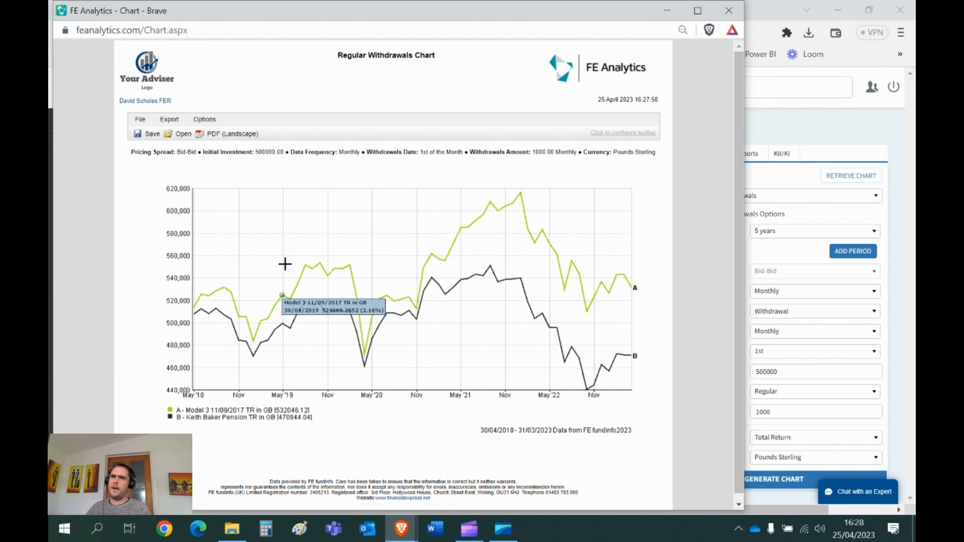
pyautogui.click(729, 11)
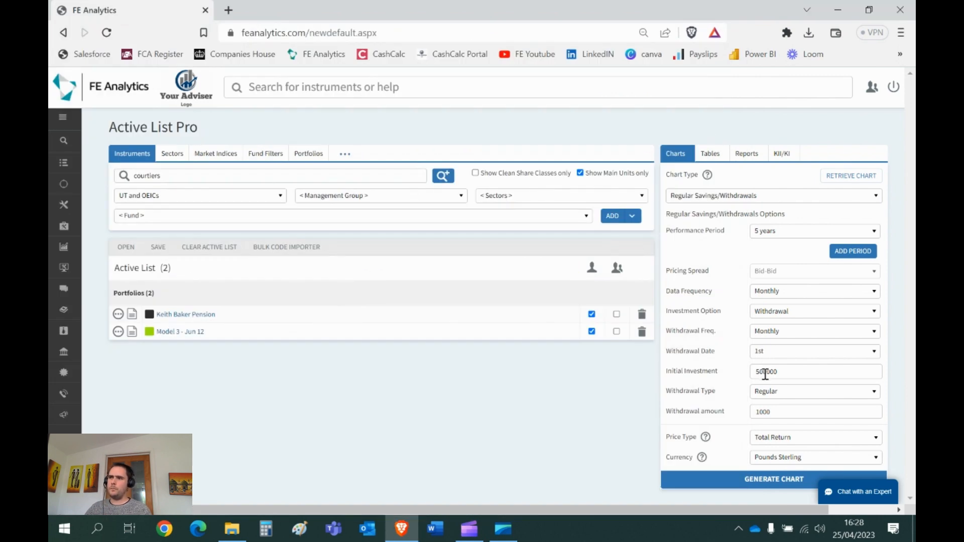
# Step: Set the withdrawal type to Annual % and the withdrawal percentage to 4
pyautogui.click(771, 392)
pyautogui.click(771, 359)
pyautogui.doubleClick(766, 411)
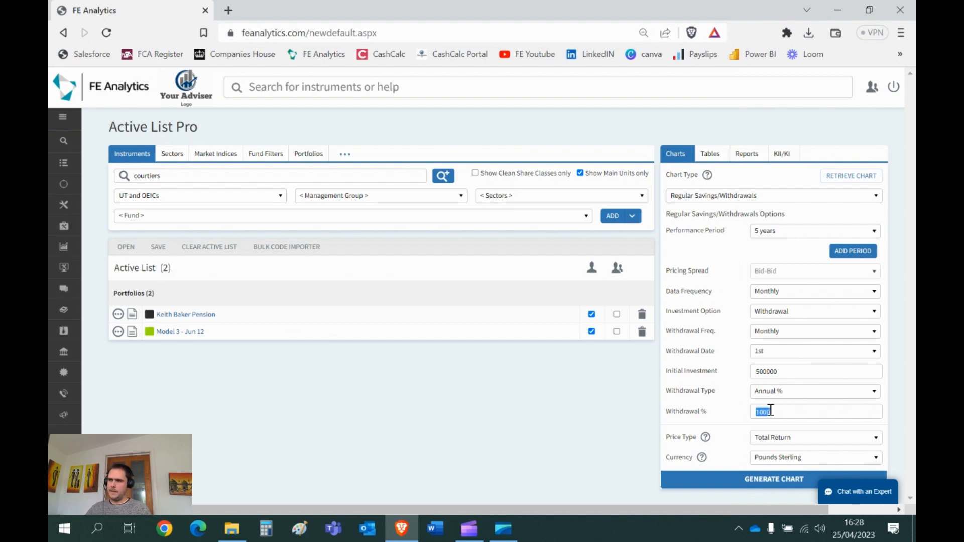
pyautogui.write('4')
# Step: Switch the investment option to Savings, generate the chart with a regular investment of 1000, check its total savings, and close it
pyautogui.click(784, 312)
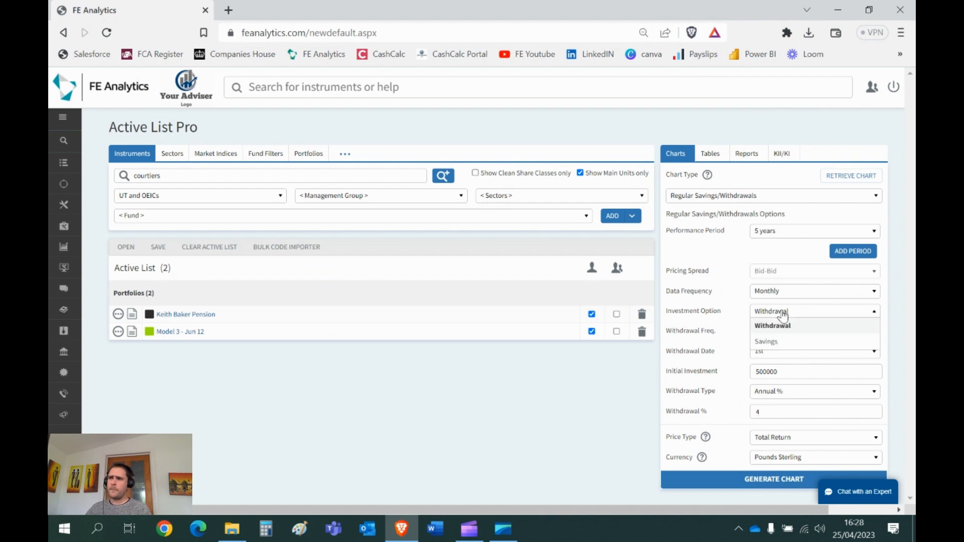
pyautogui.click(786, 344)
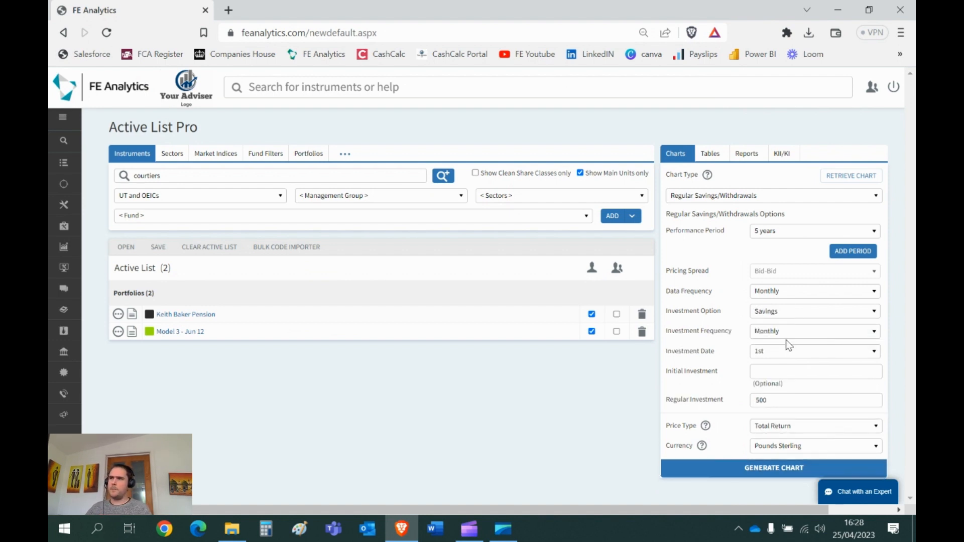
pyautogui.click(776, 406)
pyautogui.doubleClick(775, 406)
pyautogui.write('1000')
pyautogui.click(781, 476)
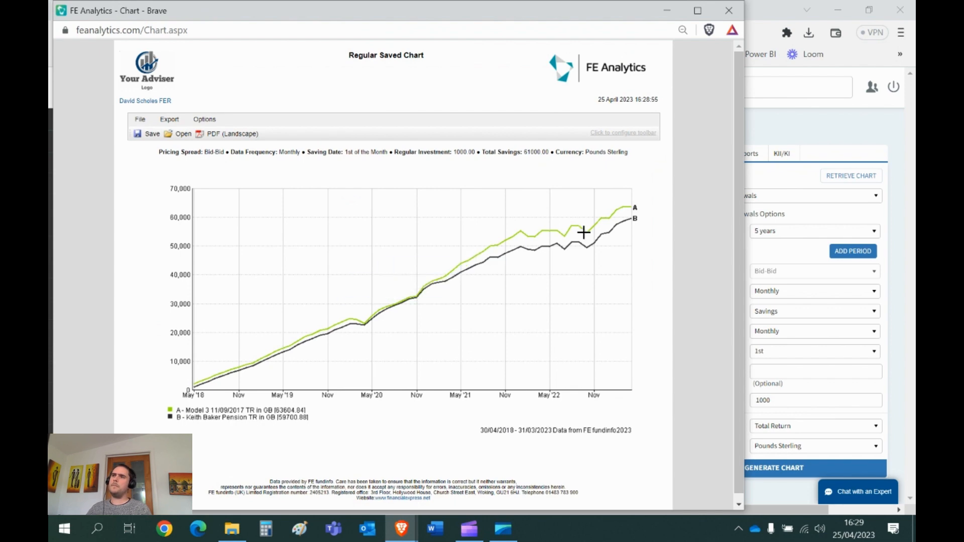
pyautogui.doubleClick(536, 152)
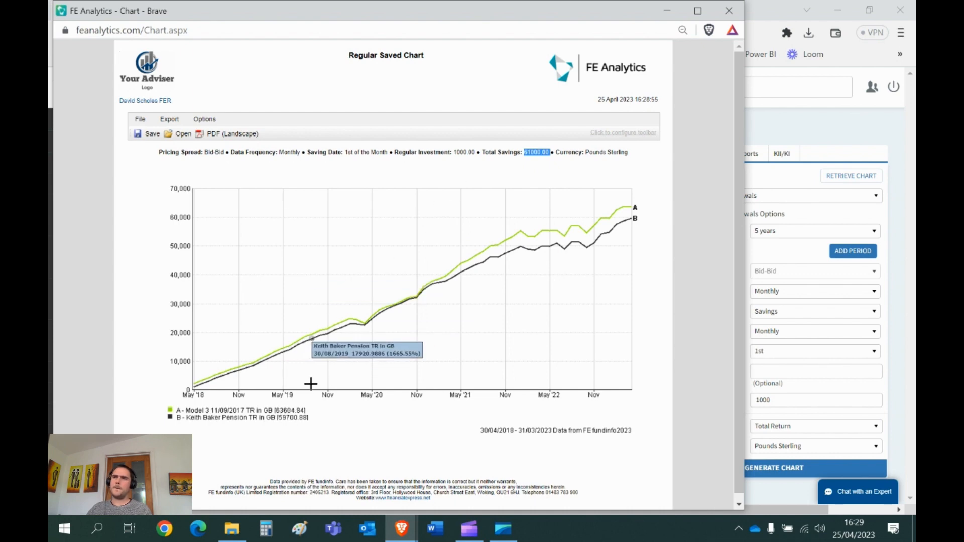
pyautogui.click(728, 11)
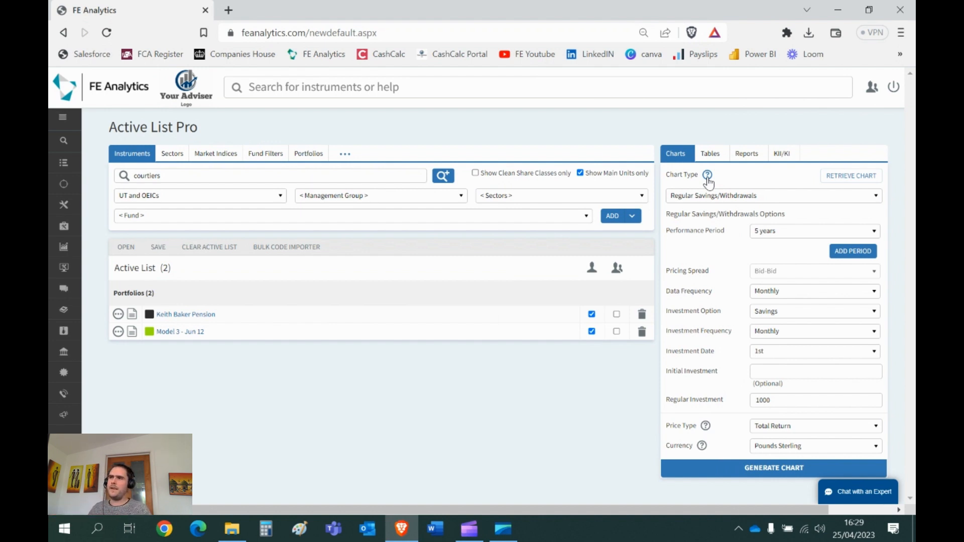
# Step: Choose Portfolio Comparison as the type of report for the active list
pyautogui.click(747, 156)
pyautogui.click(731, 196)
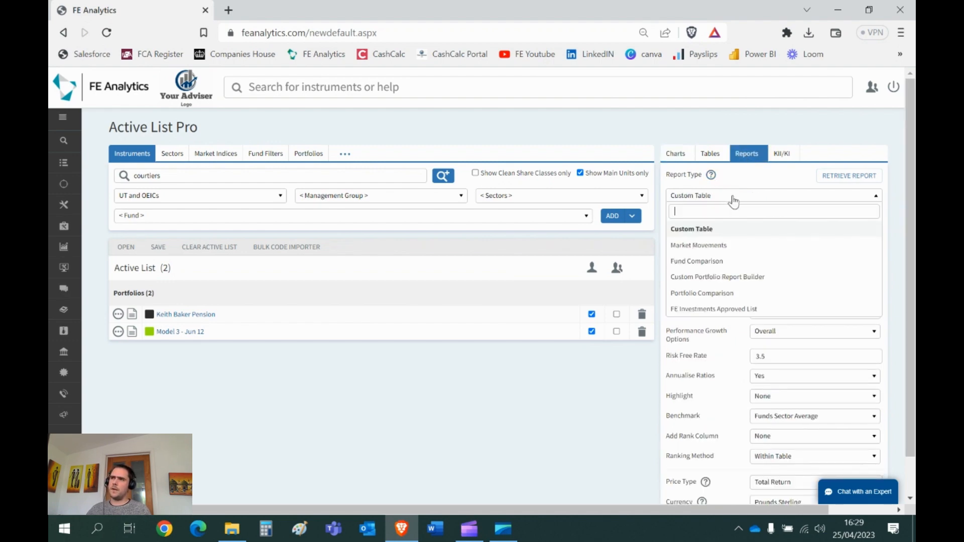
pyautogui.click(718, 295)
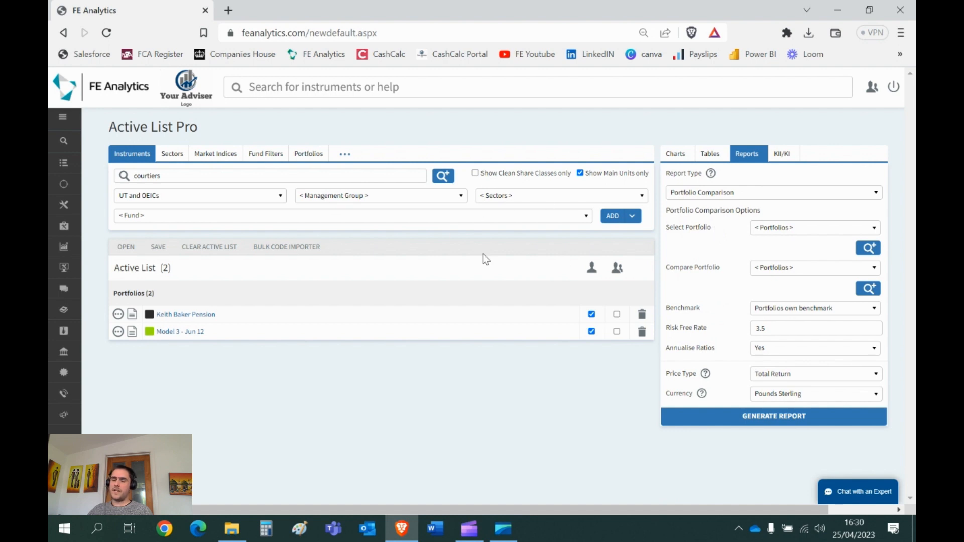
# Step: Generate a Portfolio Comparison report of Model 3 - Jun 12 against the client's Pension portfolio and enlarge the report window
pyautogui.click(778, 229)
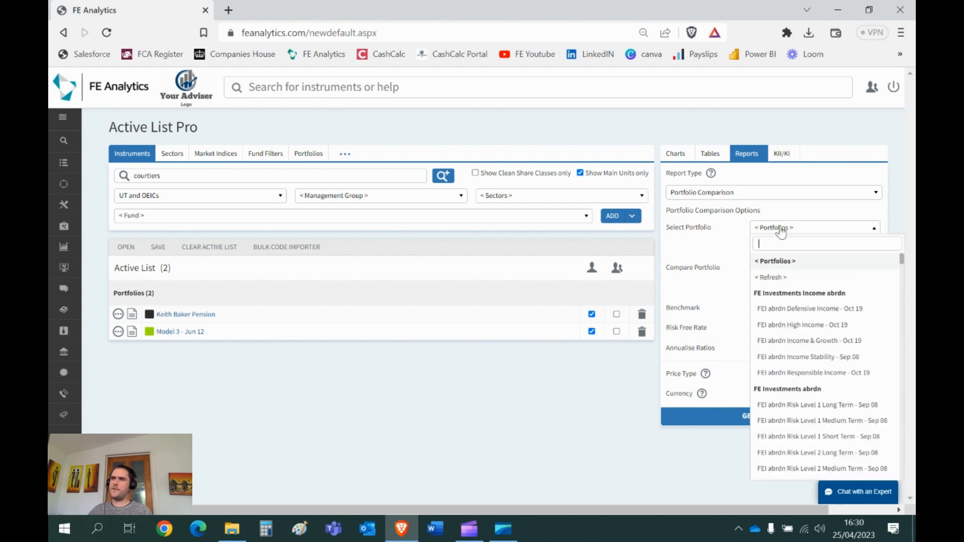
pyautogui.write('model 3')
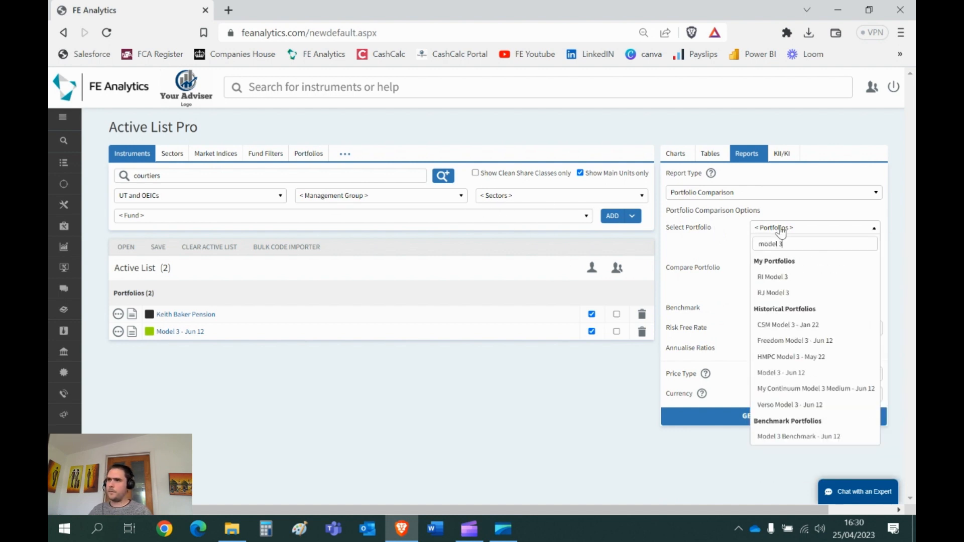
pyautogui.click(797, 373)
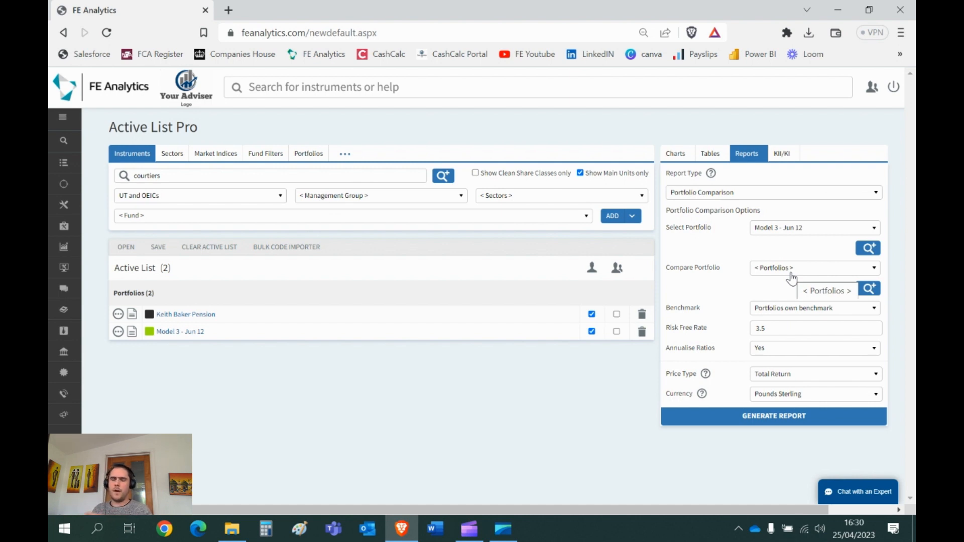
pyautogui.click(75, 227)
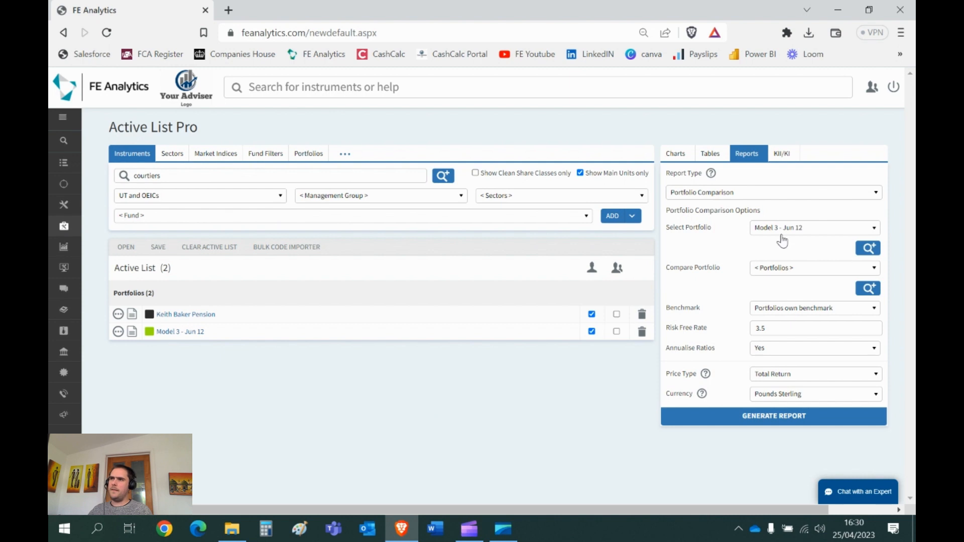
pyautogui.click(784, 272)
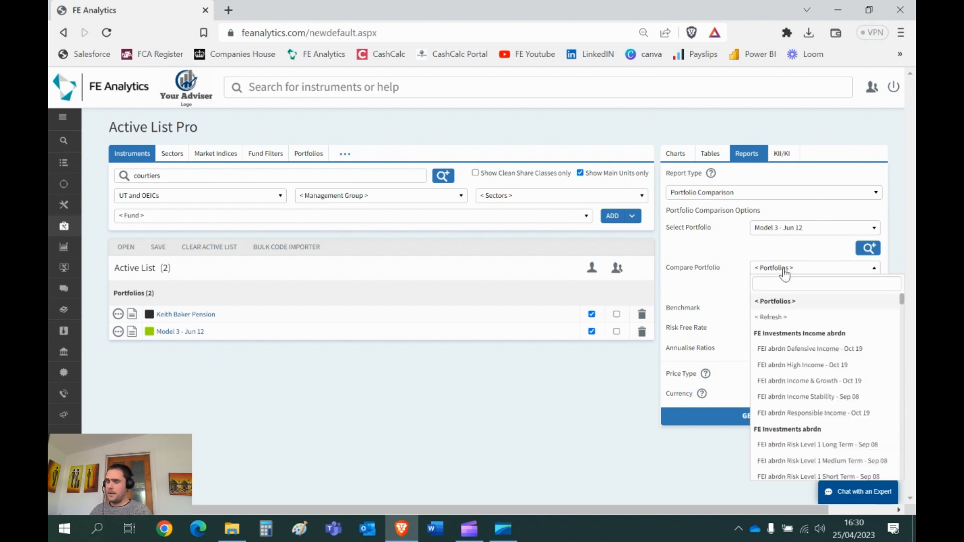
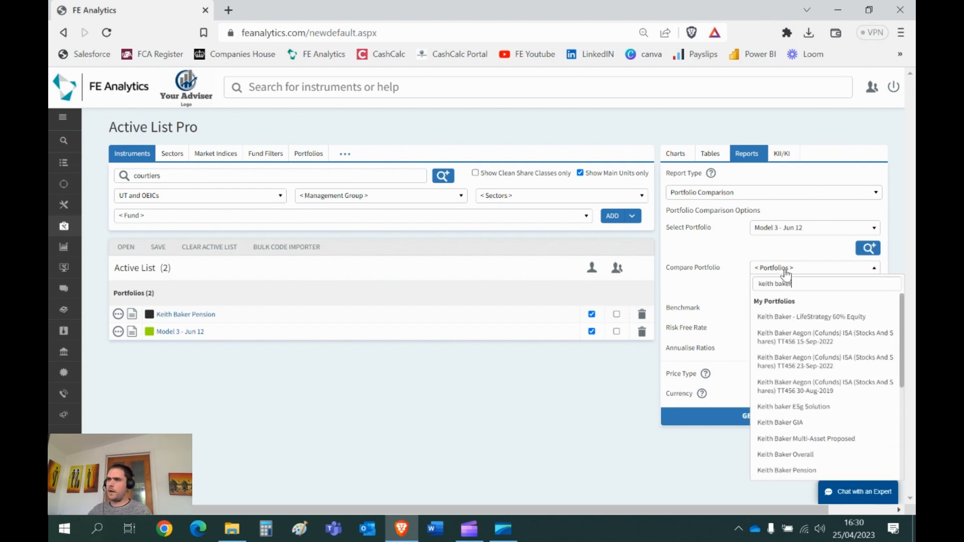
pyautogui.click(792, 471)
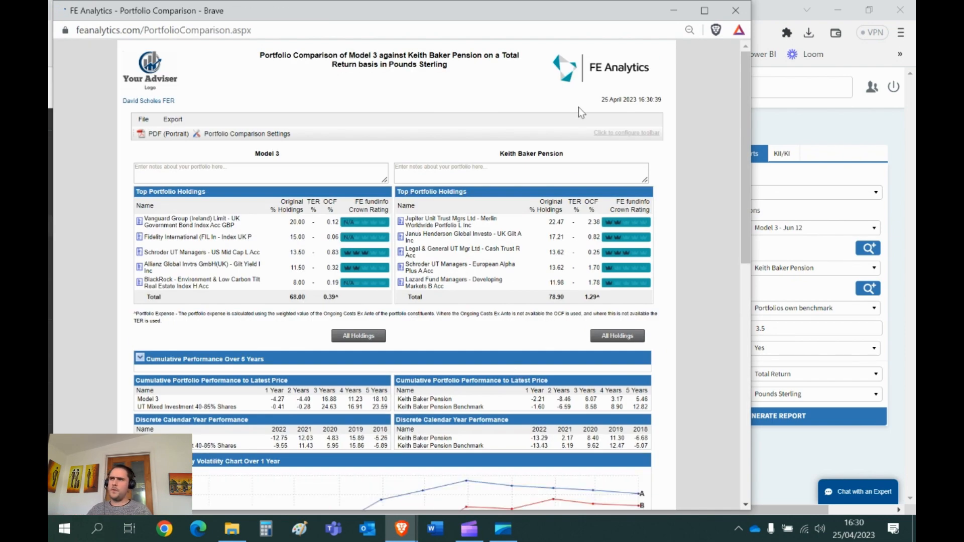
pyautogui.click(703, 14)
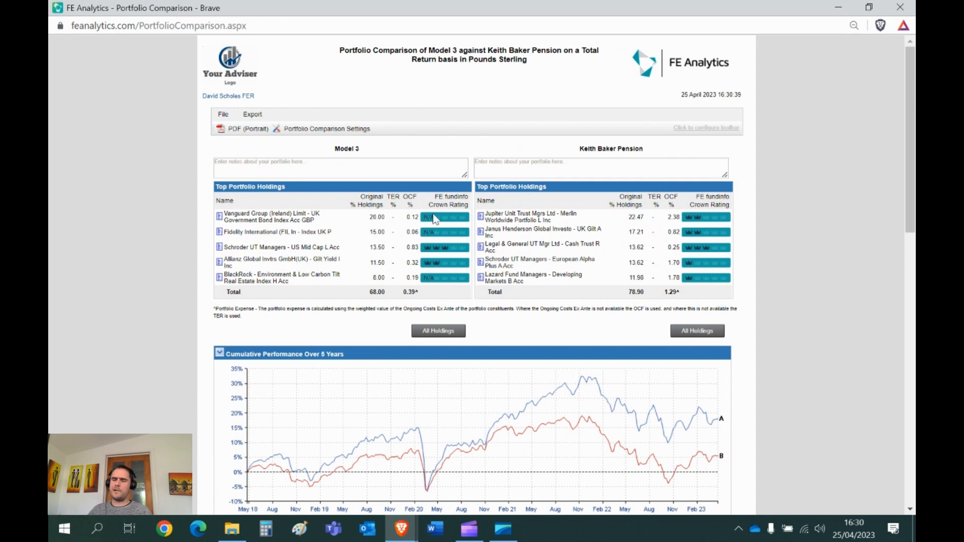
# Step: Show all holdings in the report, examine its holdings, performance, volatility and allocation sections, and close it after viewing
pyautogui.scroll(-1, 434, 218)
pyautogui.scroll(-1, 434, 218)
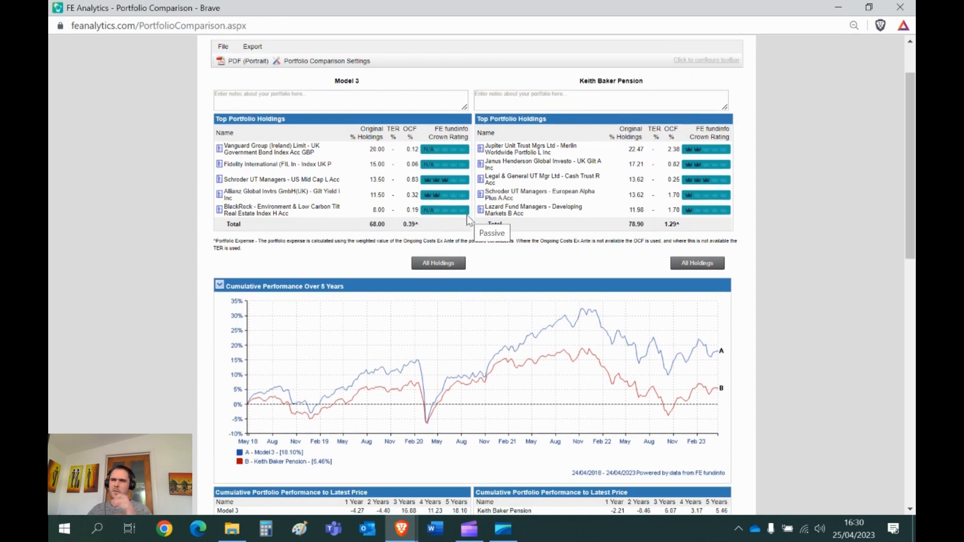
pyautogui.click(438, 263)
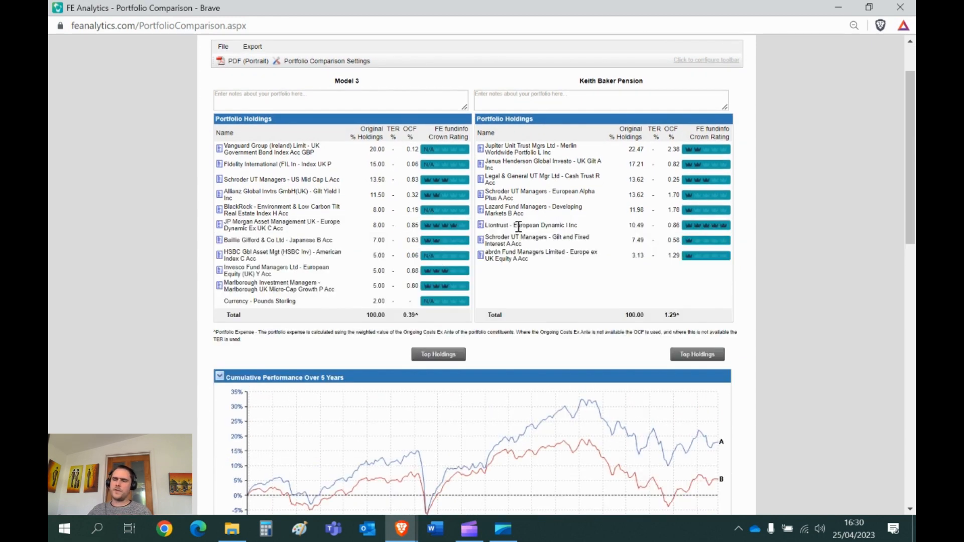
pyautogui.scroll(-2, 519, 226)
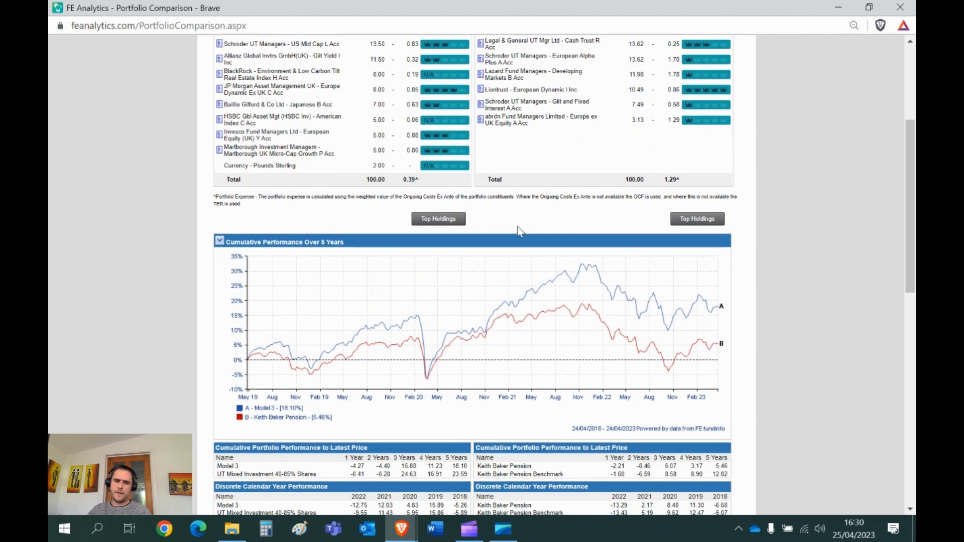
pyautogui.scroll(-4, 518, 226)
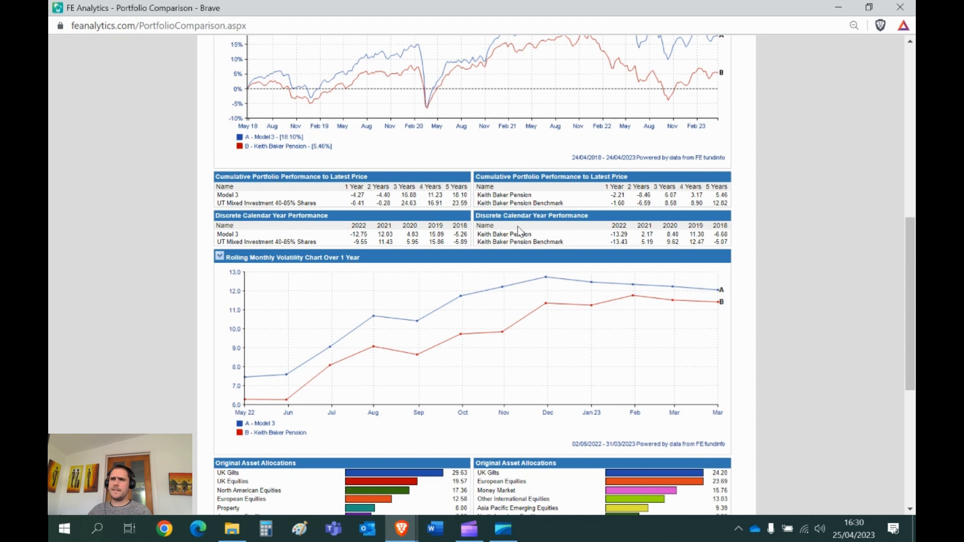
pyautogui.scroll(-4, 519, 231)
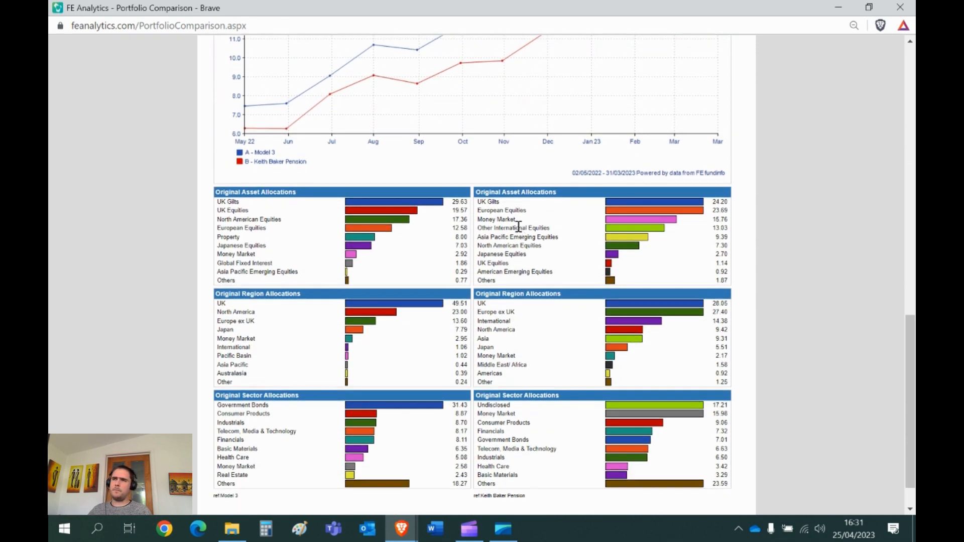
pyautogui.scroll(7, 519, 227)
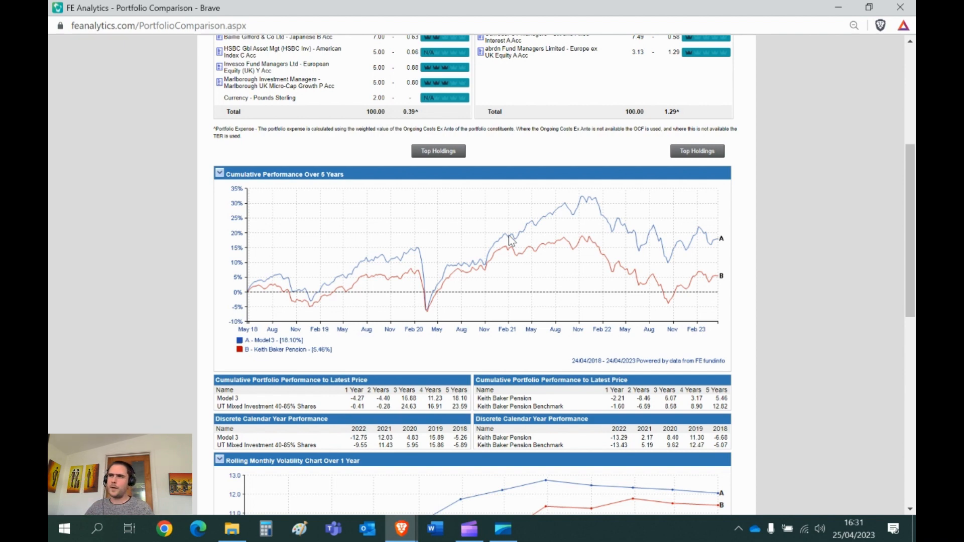
pyautogui.click(904, 6)
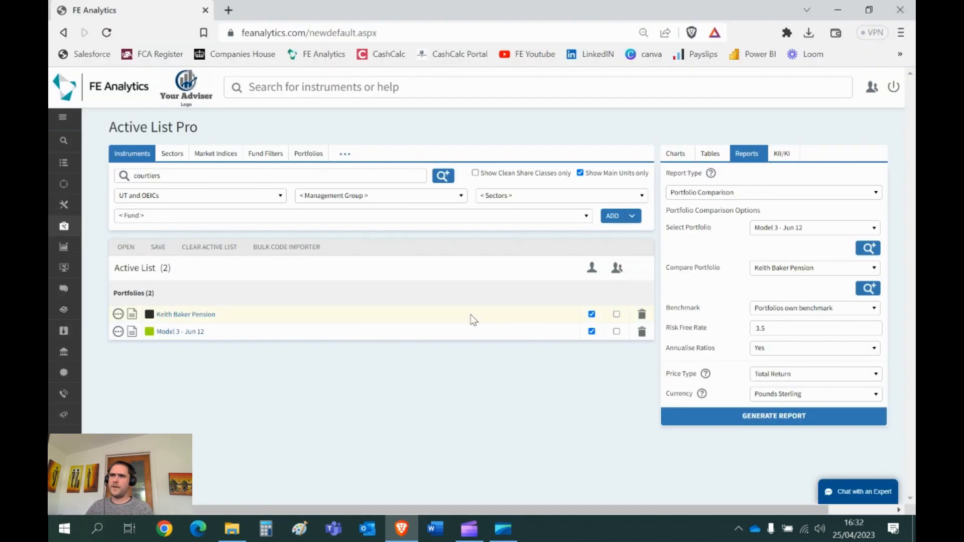
# Step: Set an additional charge of 0.75% in the settings of the client's Pension portfolio, and close the portfolio without saving
pyautogui.click(185, 317)
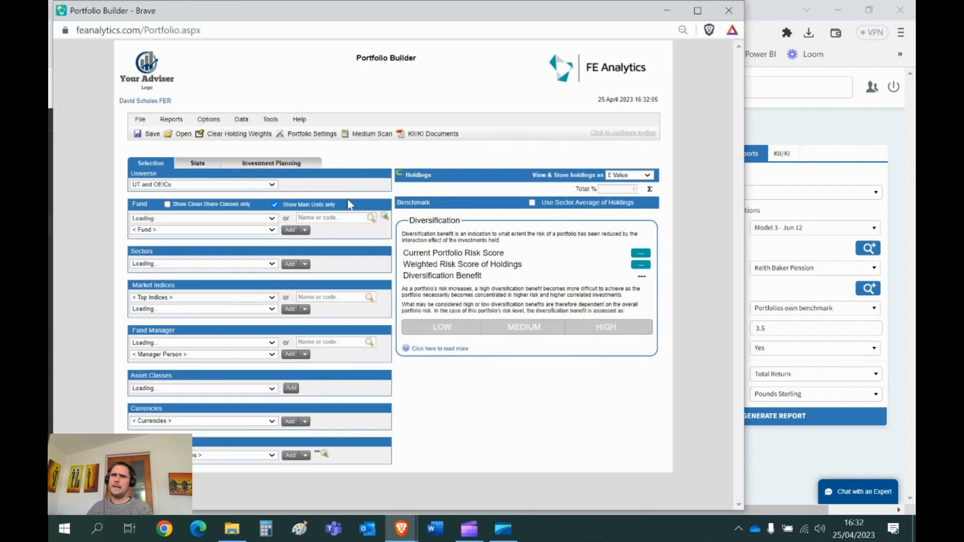
pyautogui.click(306, 135)
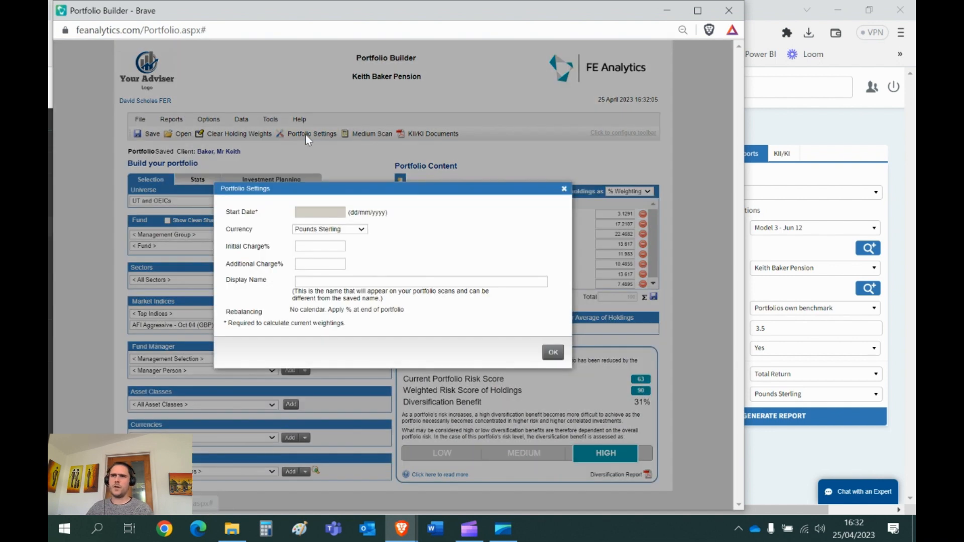
pyautogui.tripleClick(257, 268)
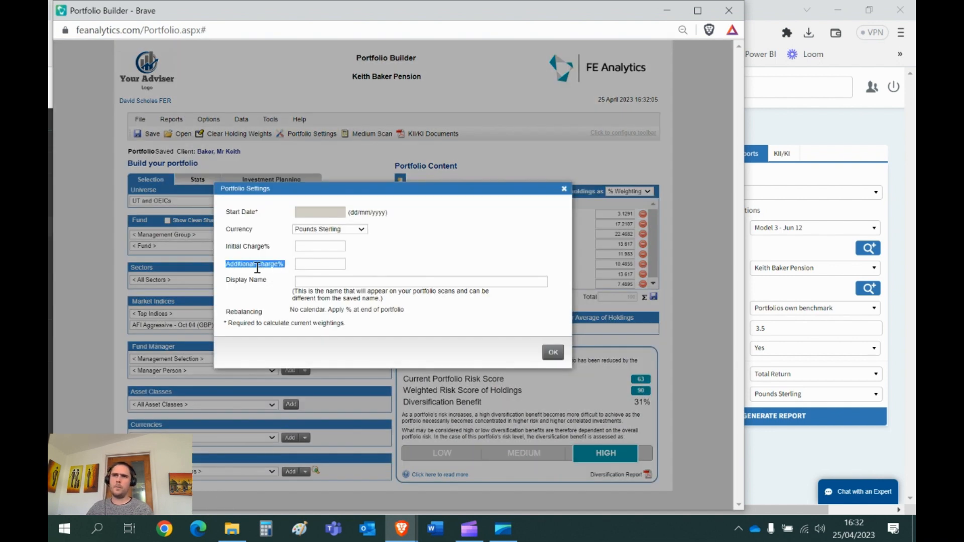
pyautogui.click(310, 265)
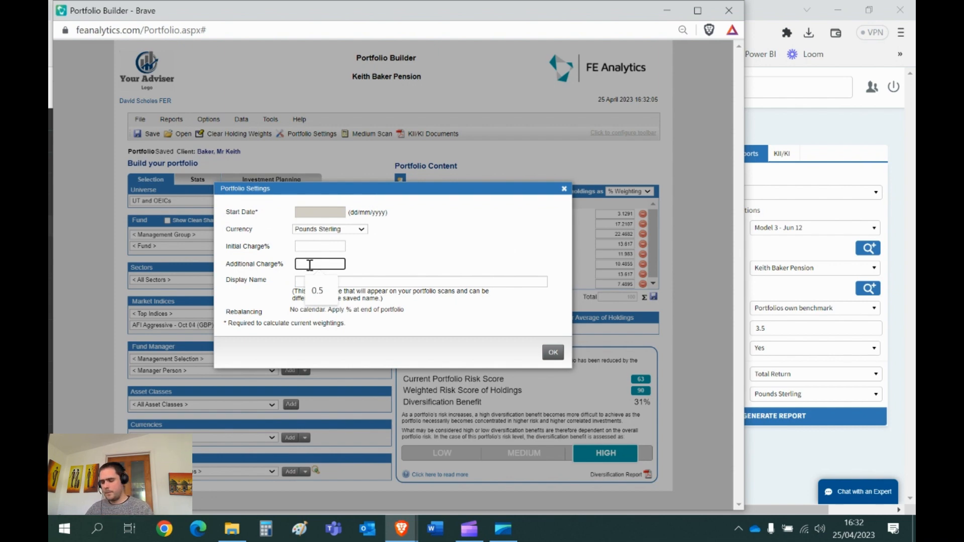
pyautogui.write('0.75')
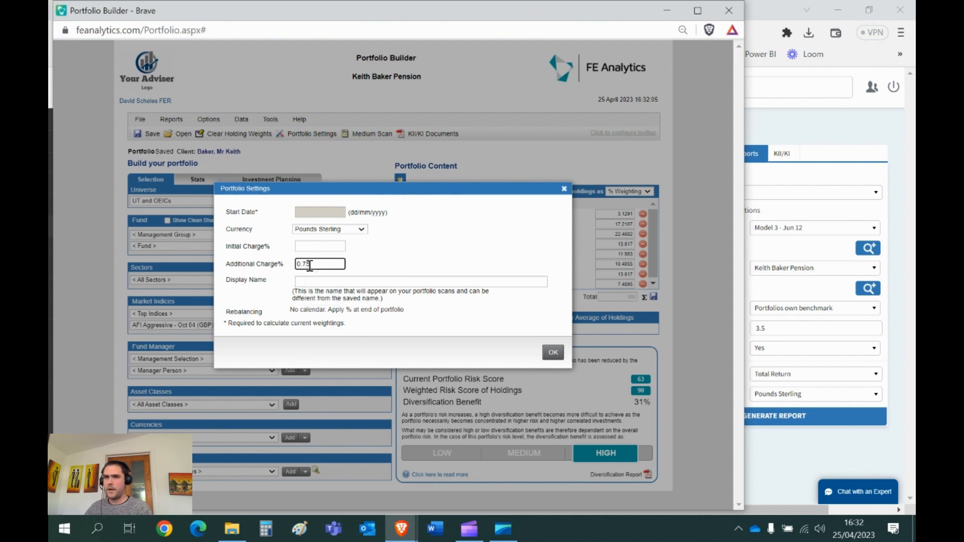
pyautogui.doubleClick(310, 264)
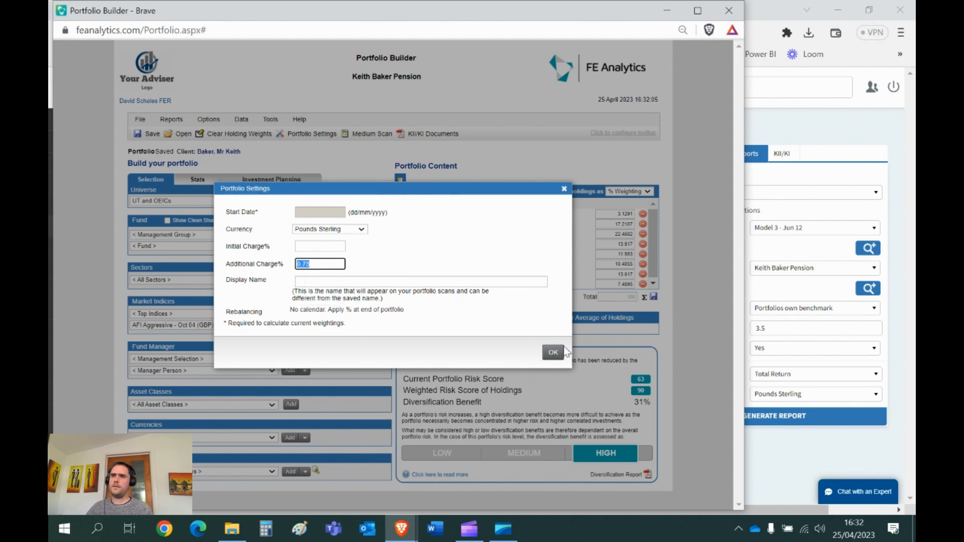
pyautogui.click(558, 352)
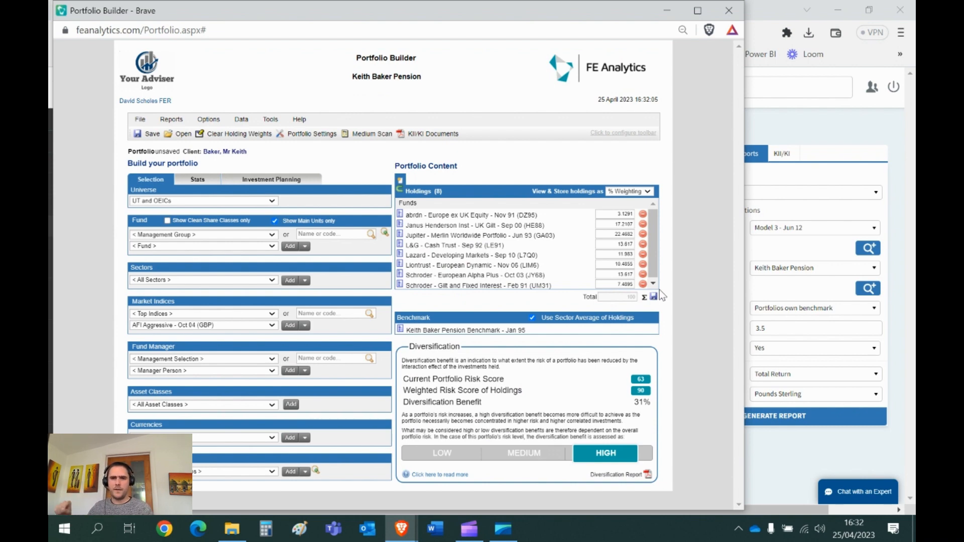
pyautogui.click(729, 11)
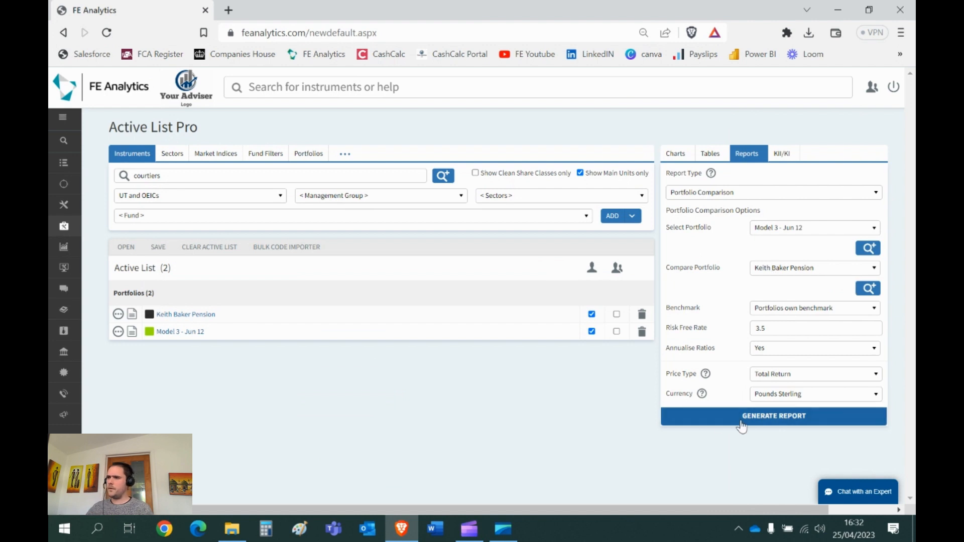
# Step: Generate the same comparison report again in an enlarged window and enter sample text in the notes box for Model 3
pyautogui.click(653, 409)
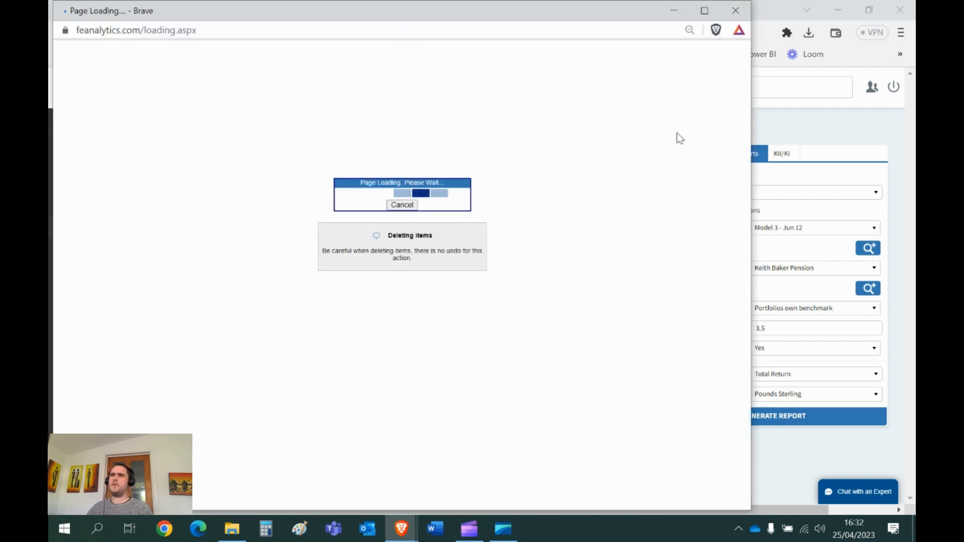
pyautogui.click(701, 9)
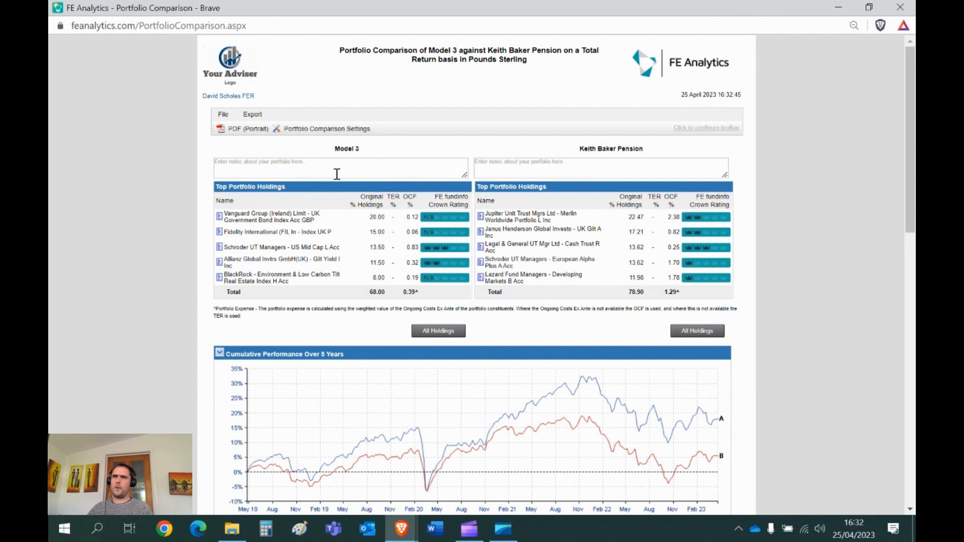
pyautogui.click(336, 173)
pyautogui.write('Thvevrvrvvv')
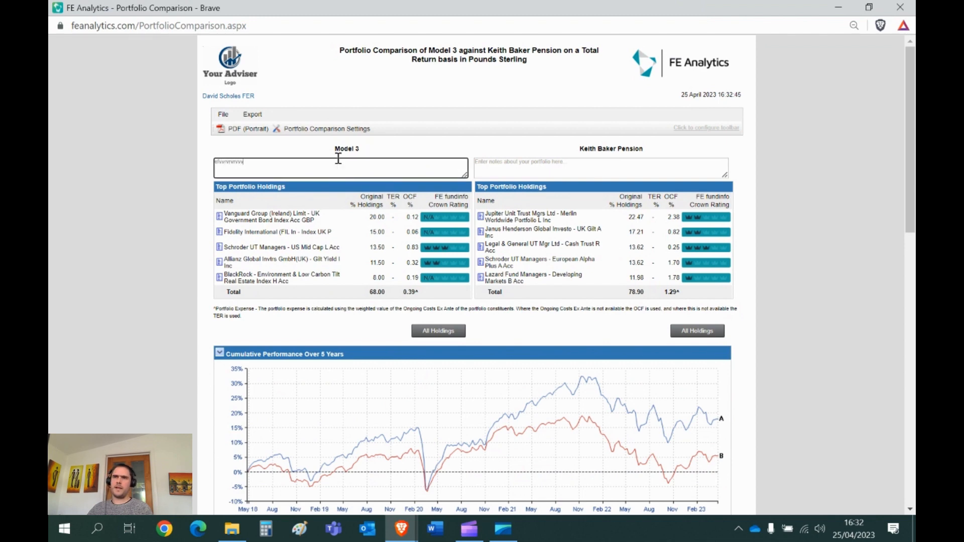
# Step: Deselect Sector Weightings, Region Weightings, Performance Chart and Holdings Table in the report settings, and close the settings without applying them
pyautogui.click(340, 132)
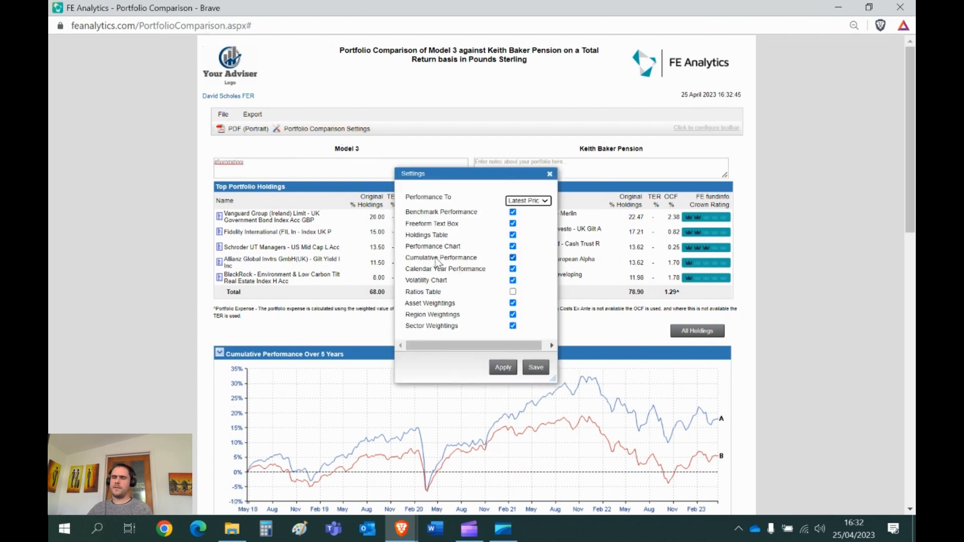
pyautogui.click(513, 326)
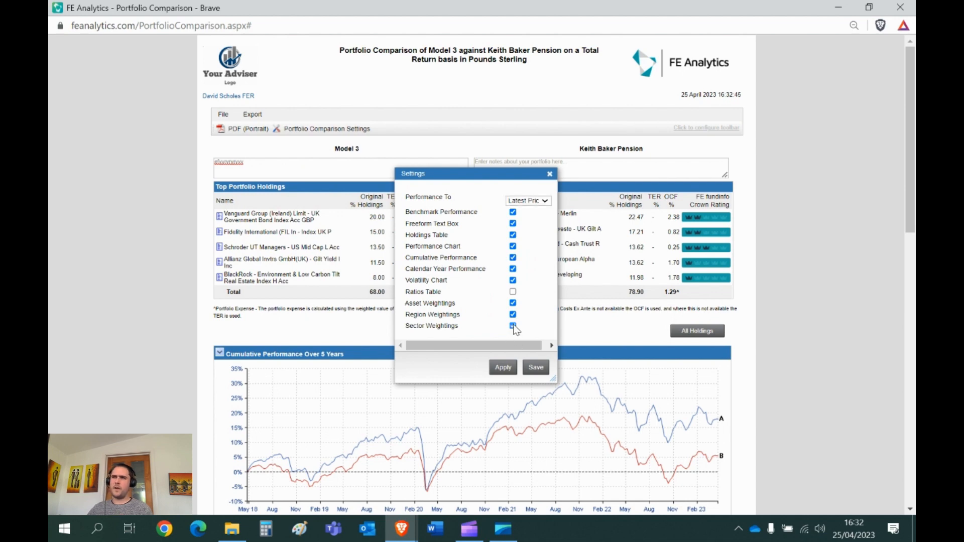
pyautogui.click(513, 315)
pyautogui.click(513, 247)
pyautogui.click(512, 235)
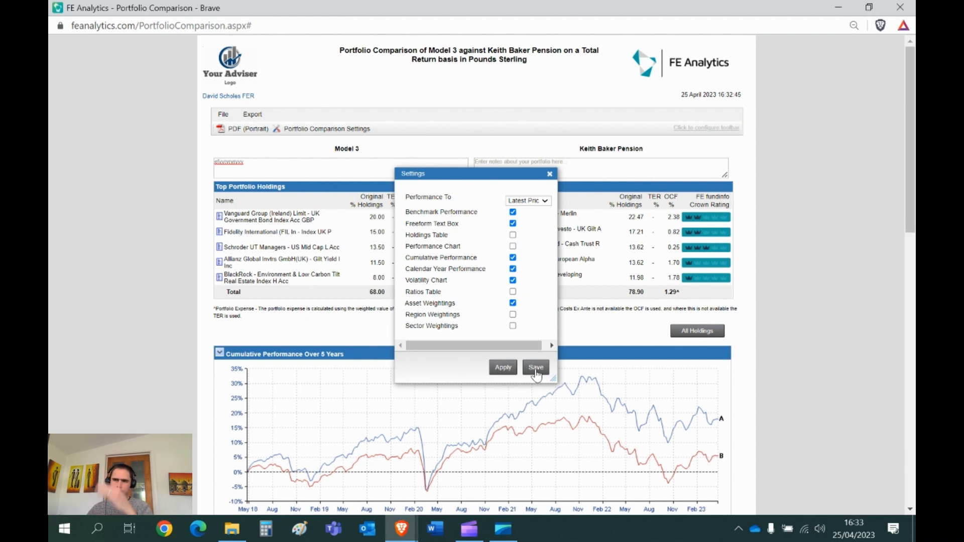
pyautogui.click(550, 175)
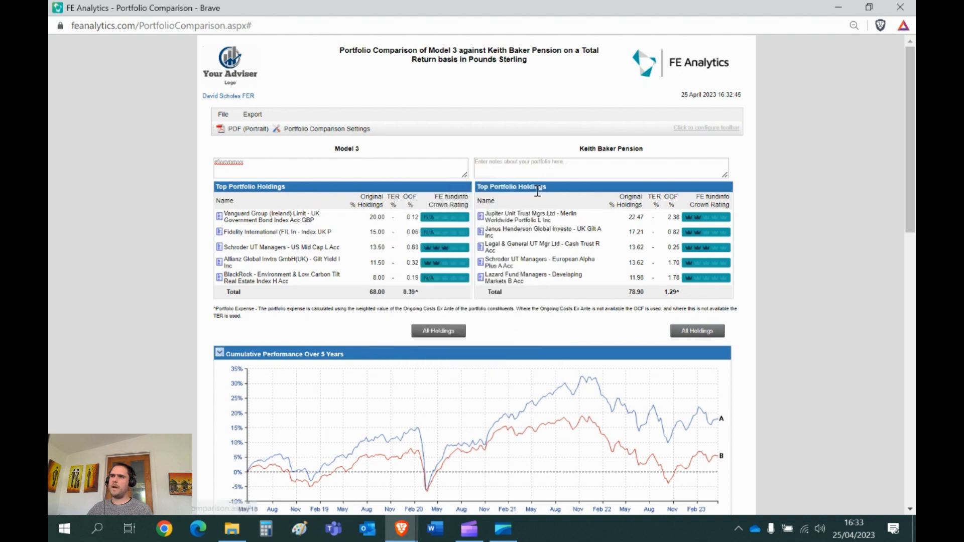
# Step: View the period options for the report's cumulative performance chart, and close the report
pyautogui.scroll(-2, 326, 355)
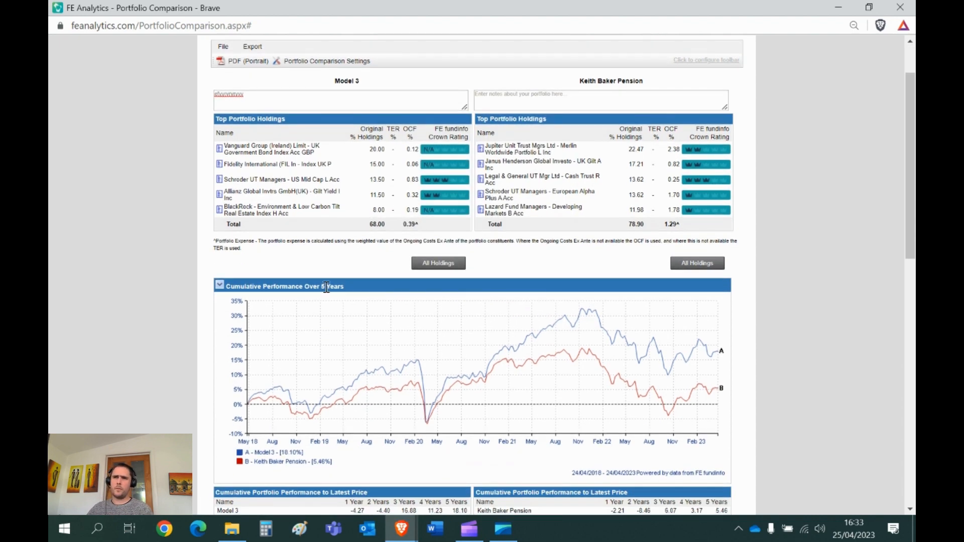
pyautogui.click(220, 285)
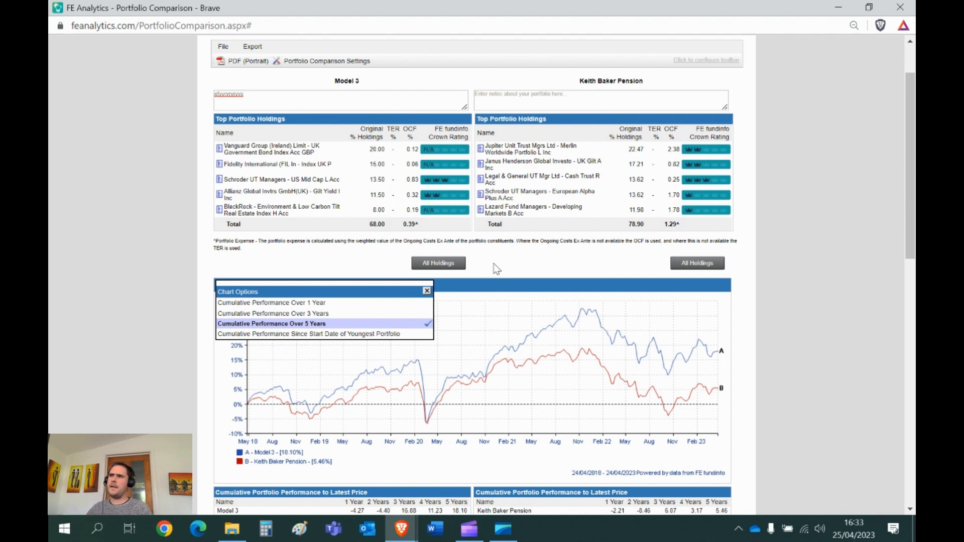
pyautogui.click(907, 9)
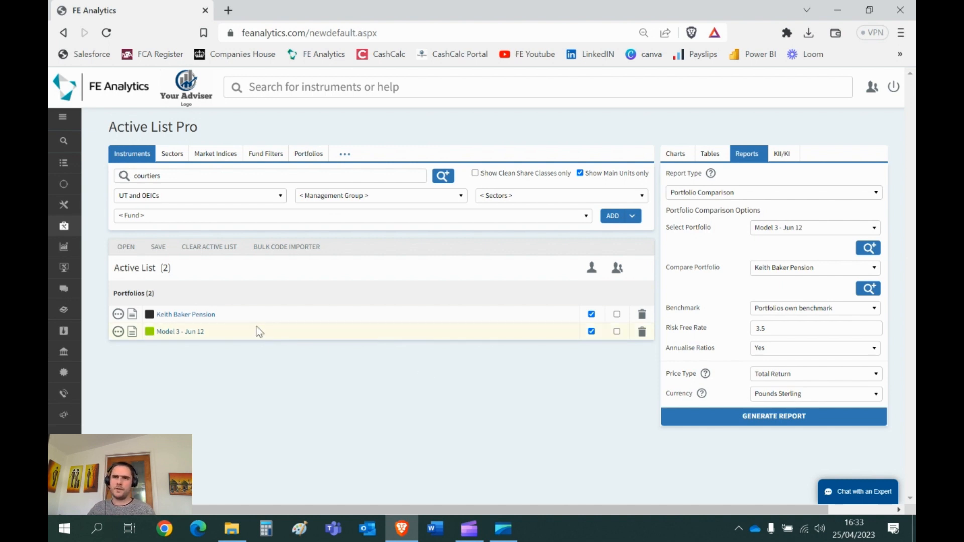
# Step: Open the Reduction in Yield (RIY) Calculator from the portfolio tools
pyautogui.click(64, 226)
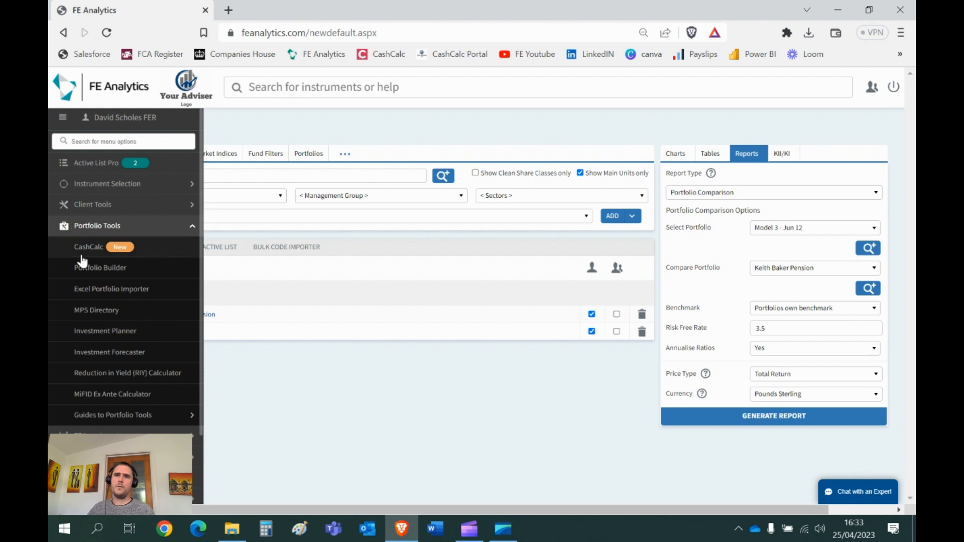
pyautogui.click(107, 374)
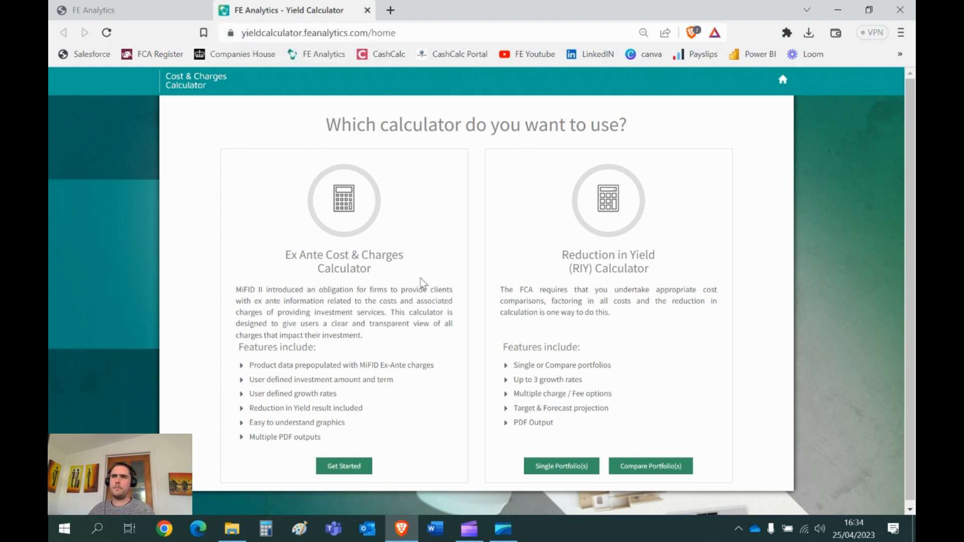
# Step: Start a Reduction in Yield calculation that compares portfolios
pyautogui.moveTo(286, 249); pyautogui.dragTo(377, 274)
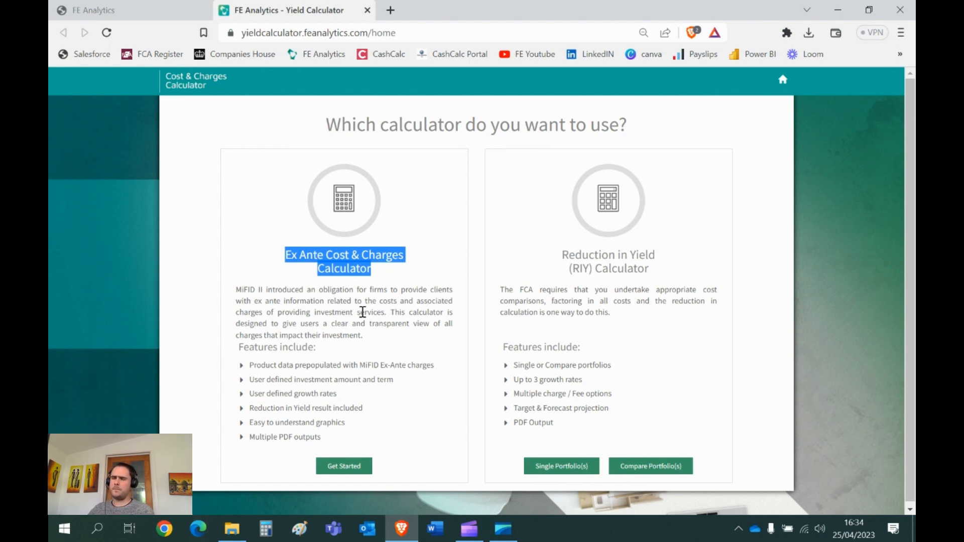
pyautogui.moveTo(658, 271); pyautogui.dragTo(560, 255)
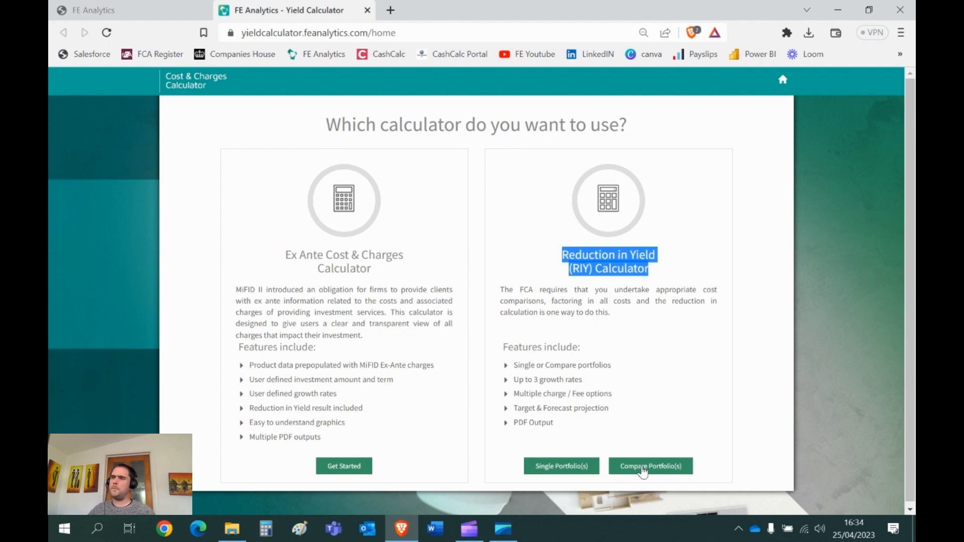
pyautogui.click(643, 470)
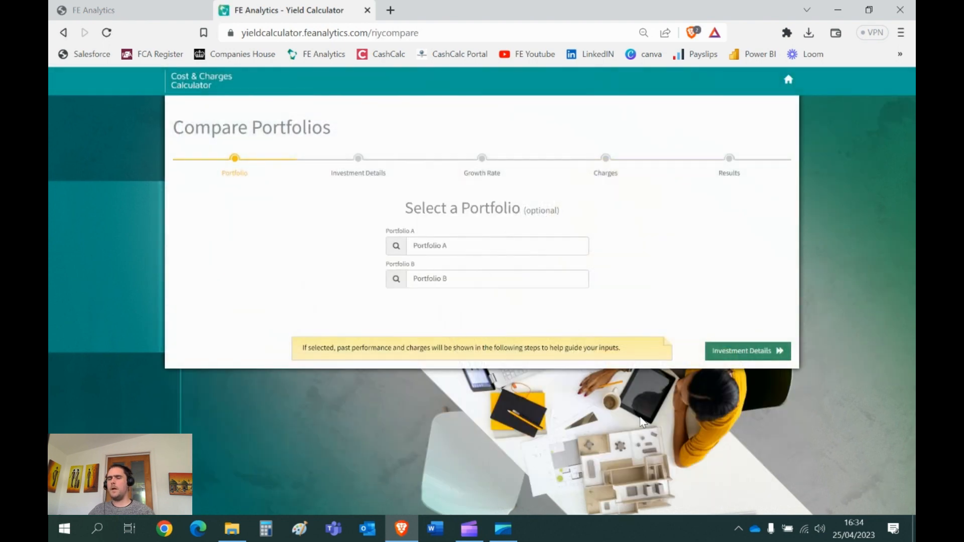
# Step: Select Model 4 as Portfolio A and the client's Pension portfolio as Portfolio B
pyautogui.click(457, 248)
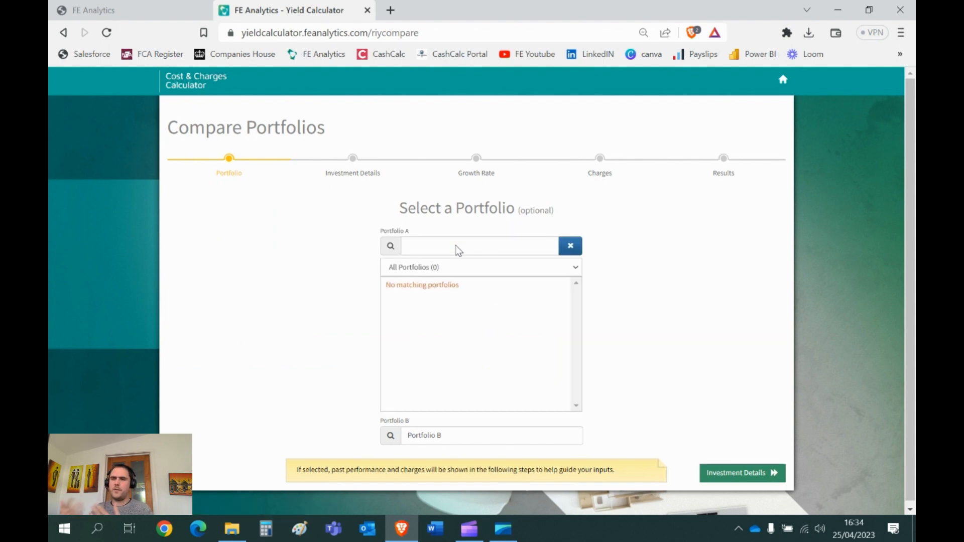
pyautogui.write('m')
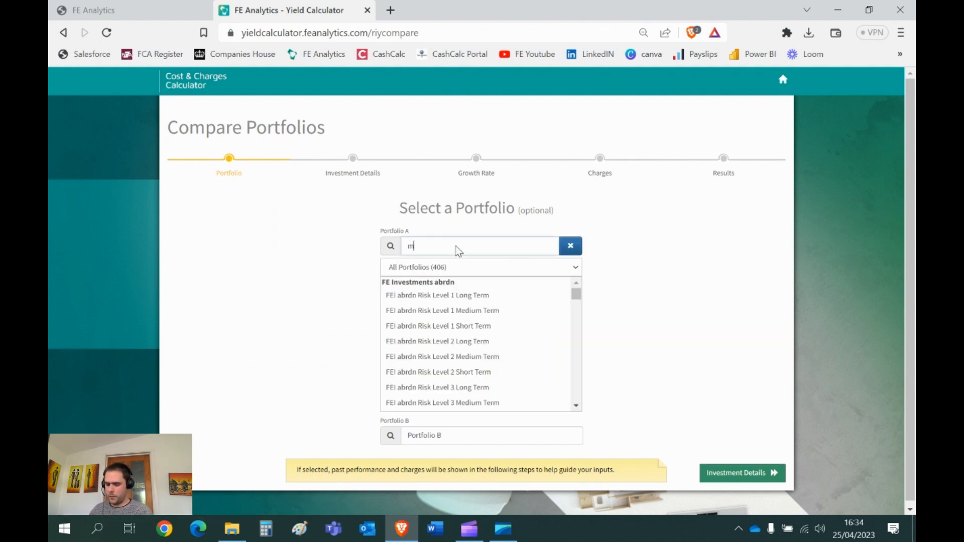
pyautogui.write('odel 4')
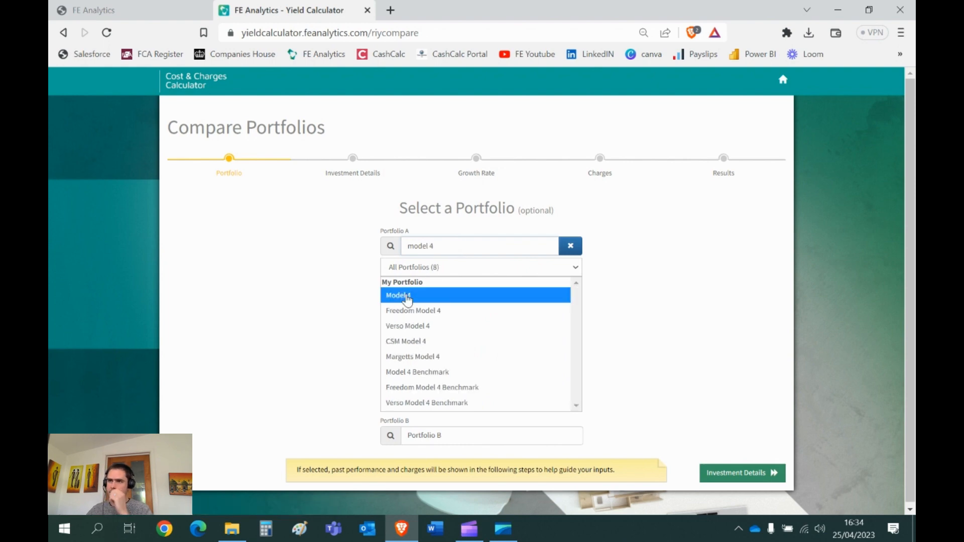
pyautogui.click(397, 294)
pyautogui.click(441, 281)
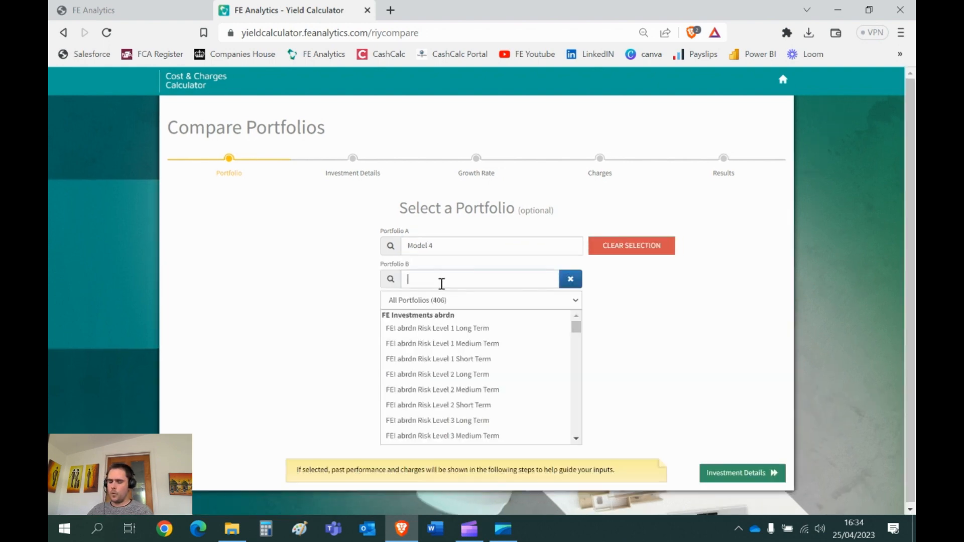
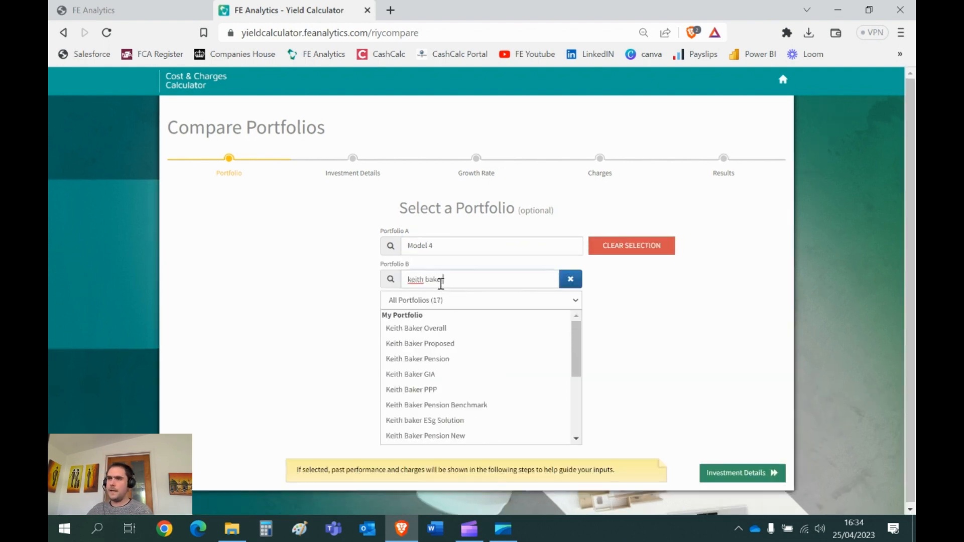
pyautogui.click(426, 359)
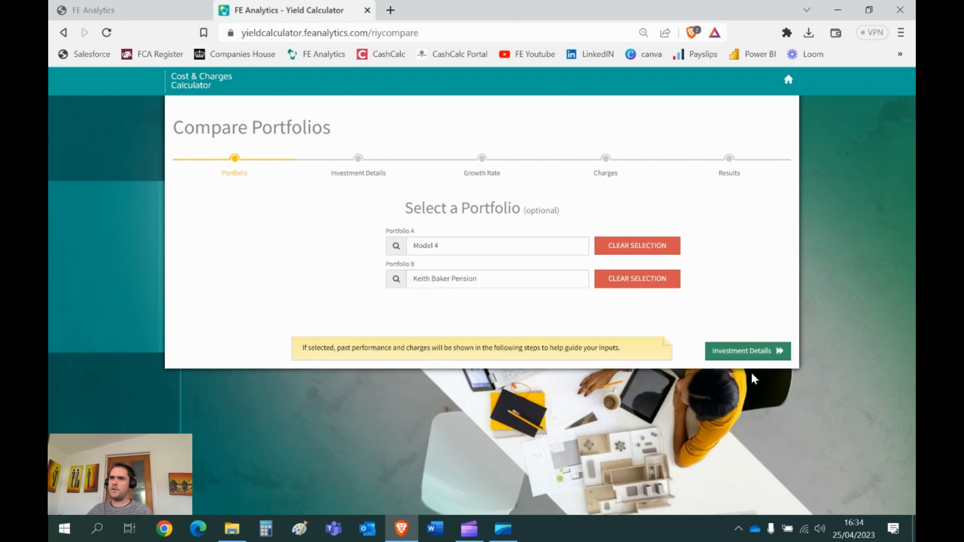
# Step: Set the initial investment amount to £500,000 in the investment details and continue to the growth rates
pyautogui.click(732, 352)
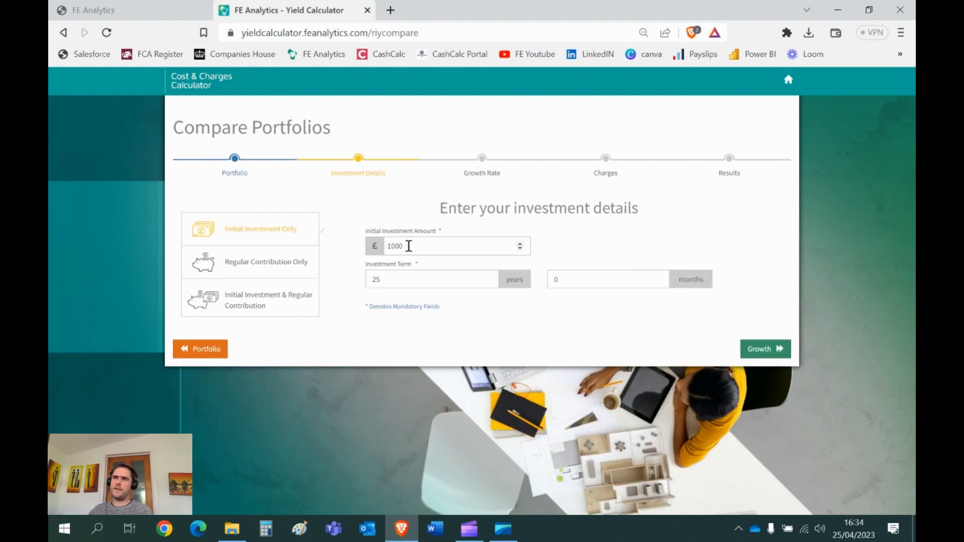
pyautogui.moveTo(408, 245); pyautogui.dragTo(365, 246)
pyautogui.write('500000')
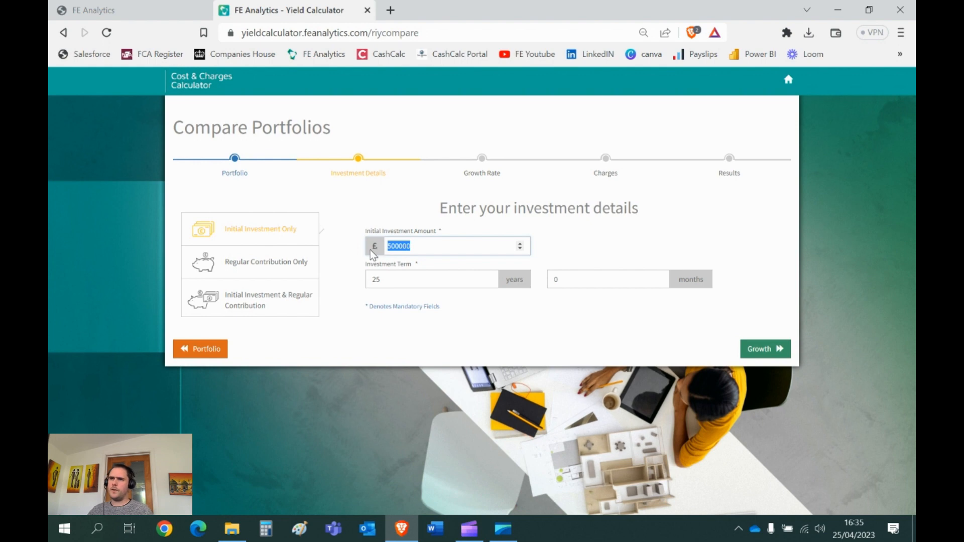
pyautogui.press('Tab')
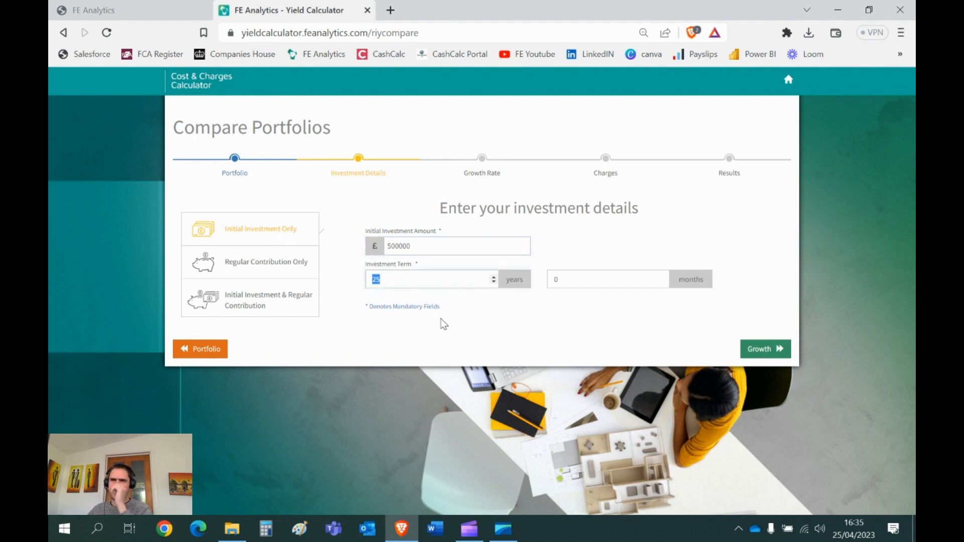
pyautogui.click(764, 348)
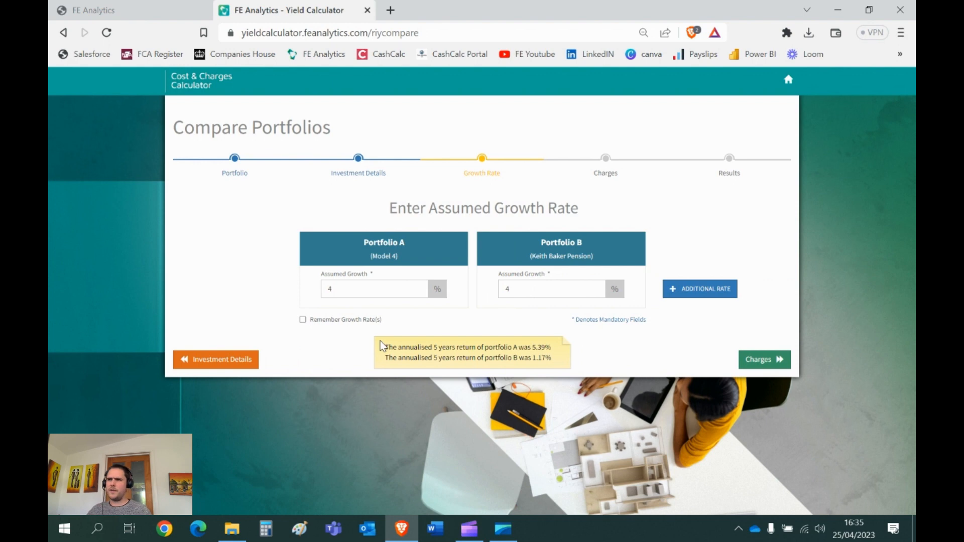
# Step: Review the assumed growth rates of both portfolios against their annualised five-year returns
pyautogui.click(339, 290)
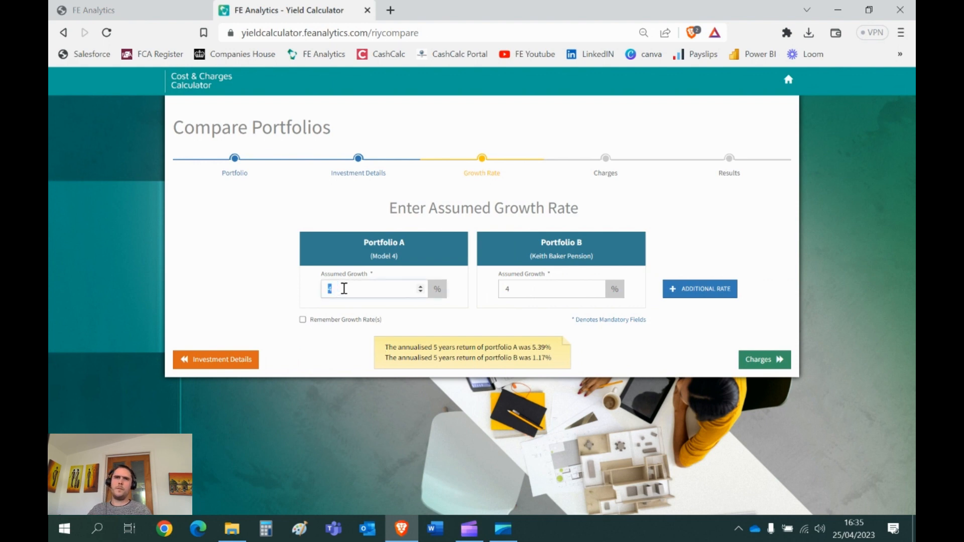
pyautogui.press('Tab')
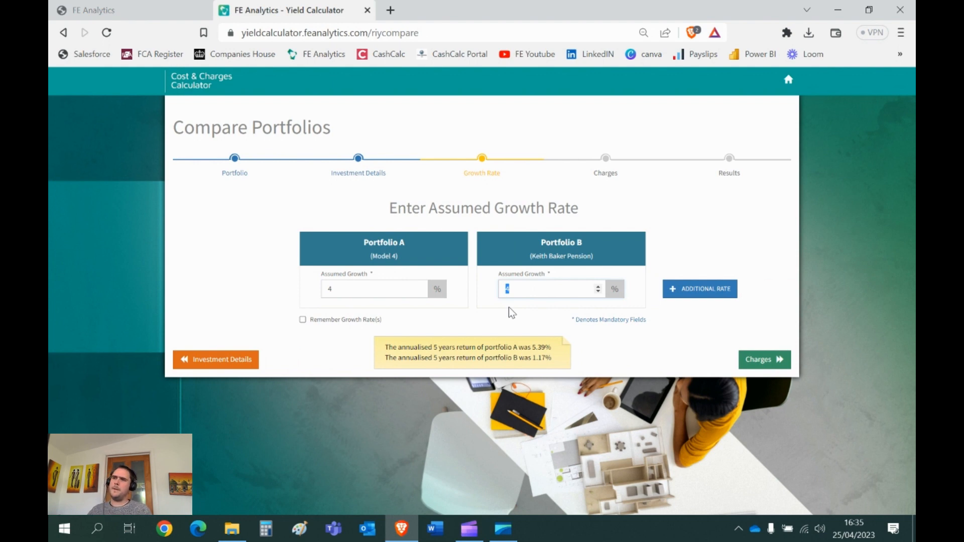
pyautogui.doubleClick(539, 347)
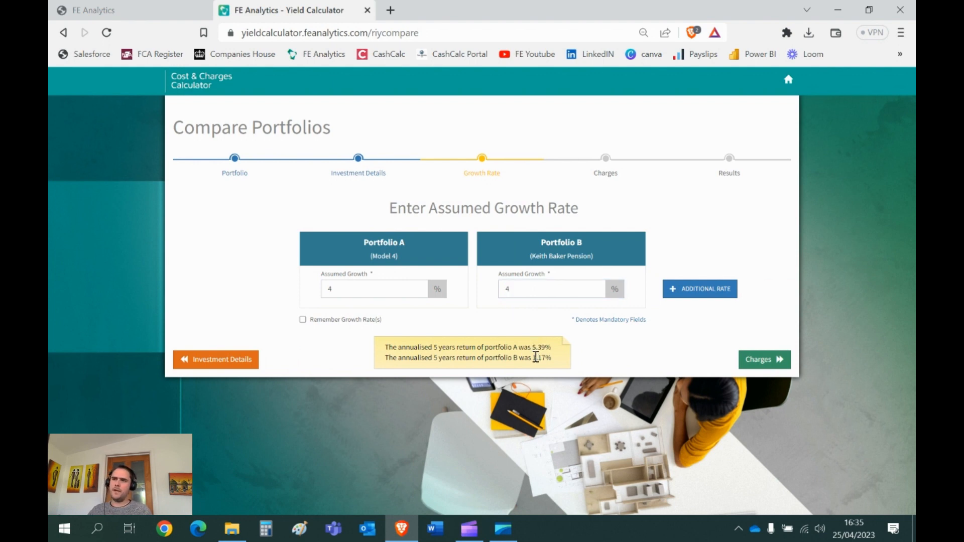
pyautogui.doubleClick(539, 357)
pyautogui.click(554, 357)
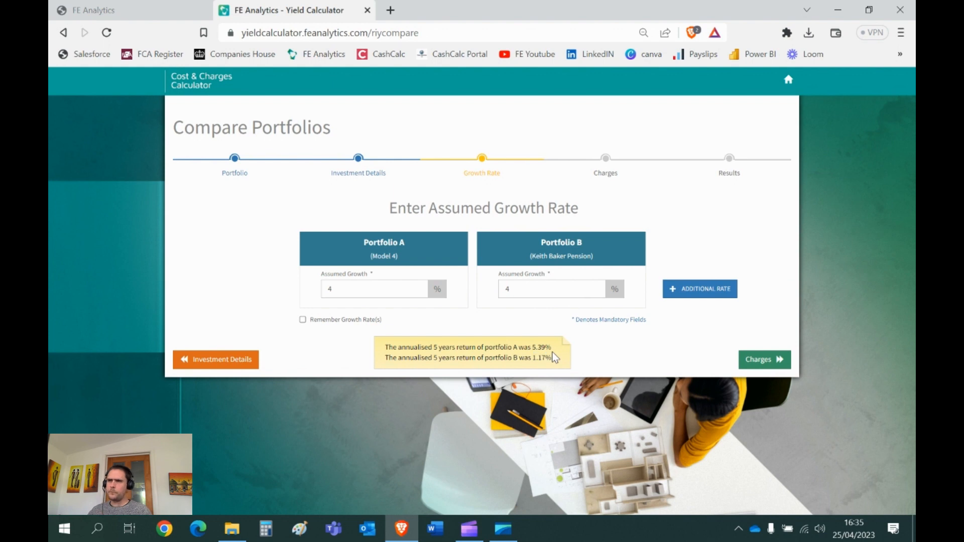
# Step: Continue to the charges and enter annual portfolio charges of 0.41% for Portfolio A and 1.33% for Portfolio B
pyautogui.click(761, 359)
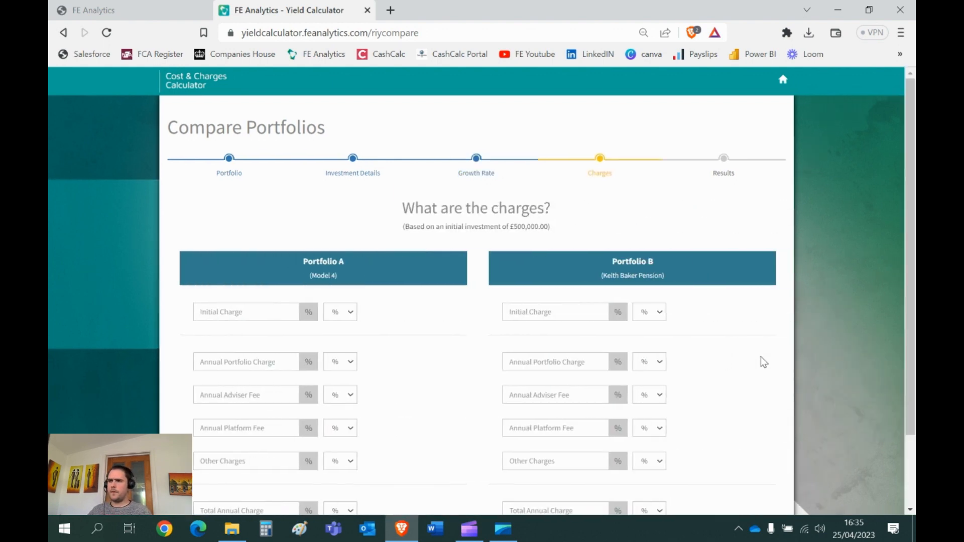
pyautogui.scroll(-2, 759, 361)
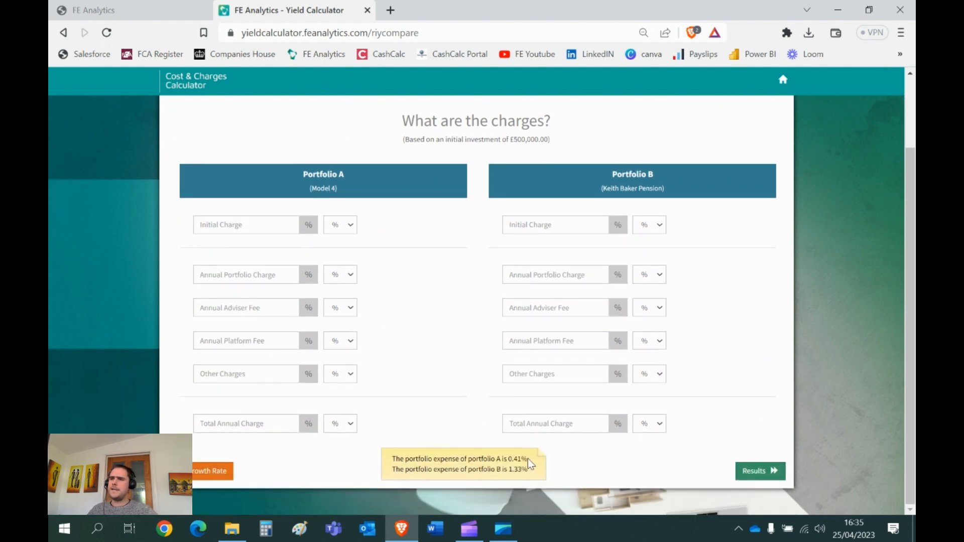
pyautogui.doubleClick(514, 459)
pyautogui.hotkey('ctrl', 'c')
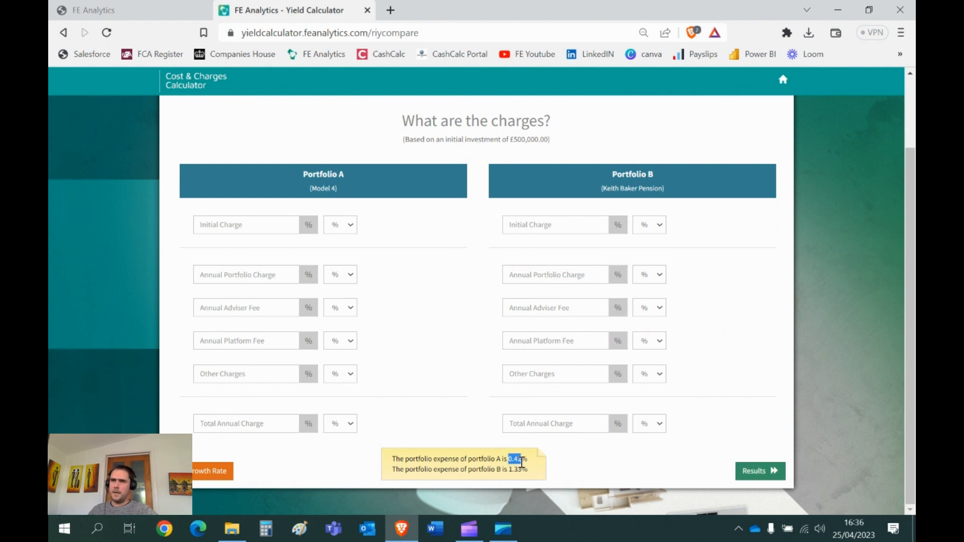
pyautogui.click(243, 274)
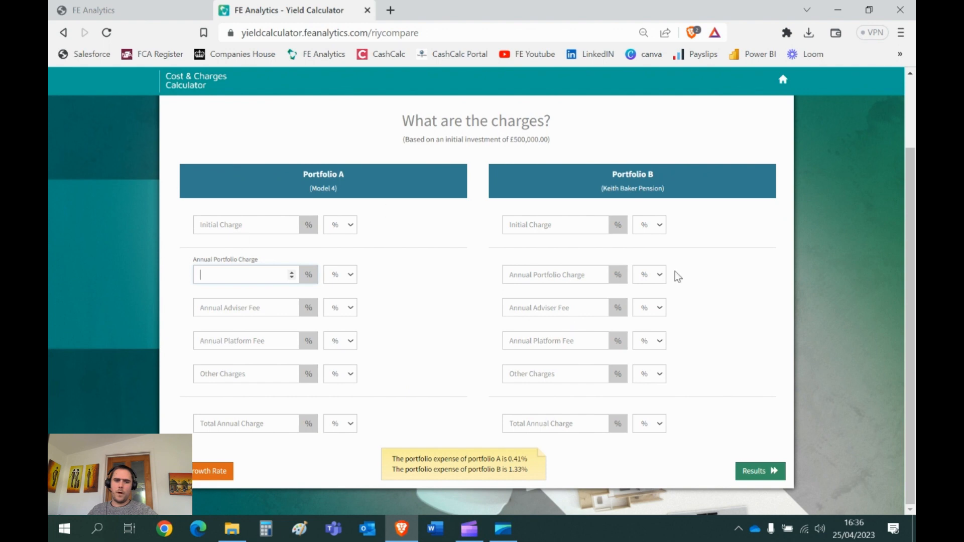
pyautogui.hotkey('ctrl', 'v')
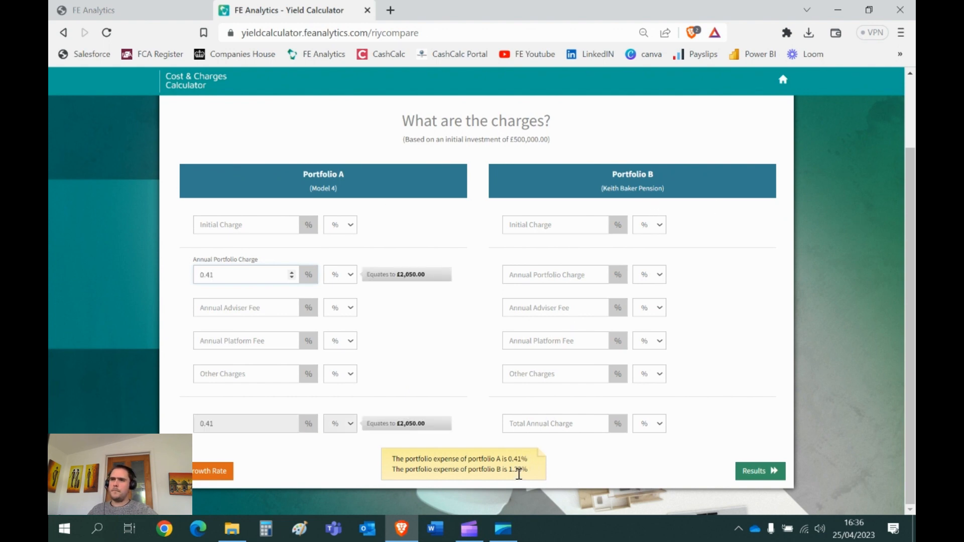
pyautogui.doubleClick(517, 469)
pyautogui.hotkey('ctrl', 'c')
pyautogui.click(572, 271)
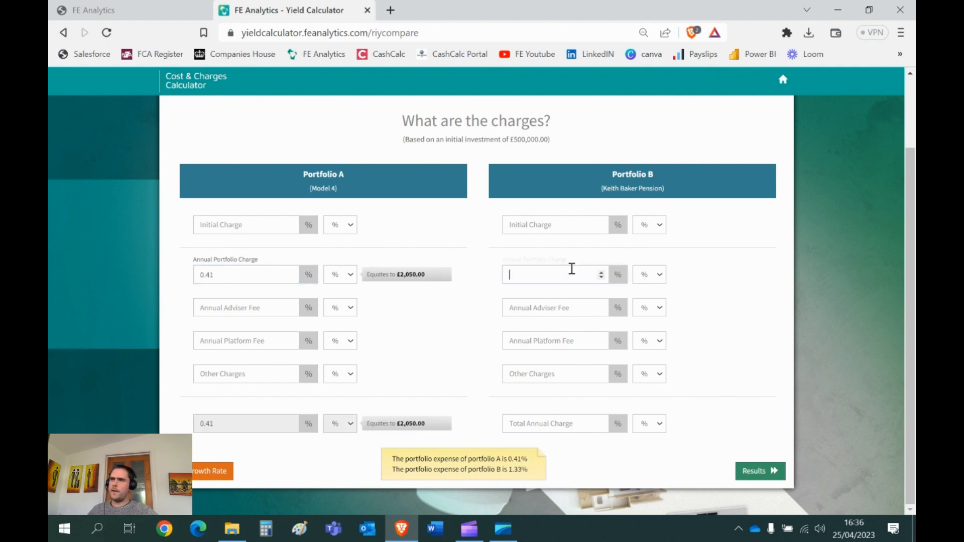
pyautogui.hotkey('ctrl', 'v')
# Step: Set the annual adviser fee to 0.5% for both portfolios
pyautogui.click(220, 315)
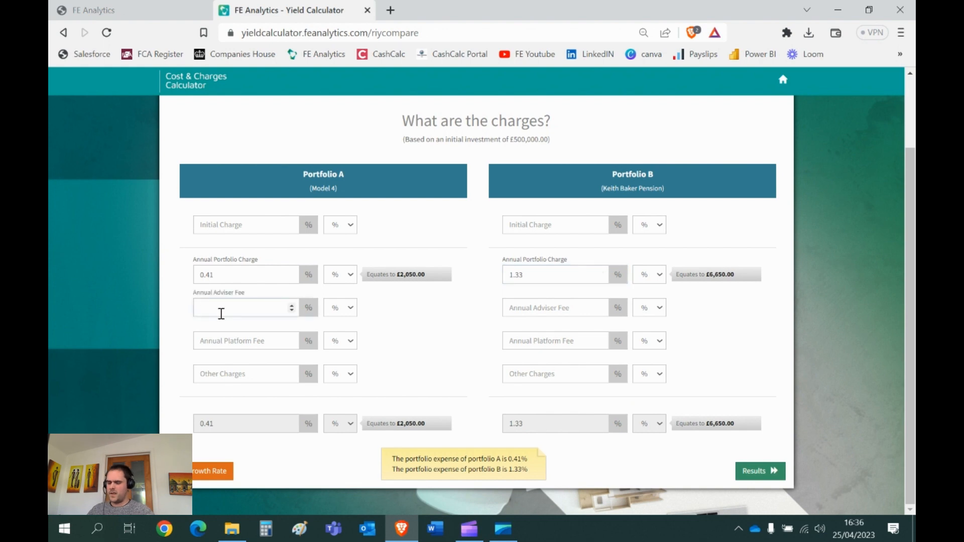
pyautogui.write('0.5')
pyautogui.click(557, 305)
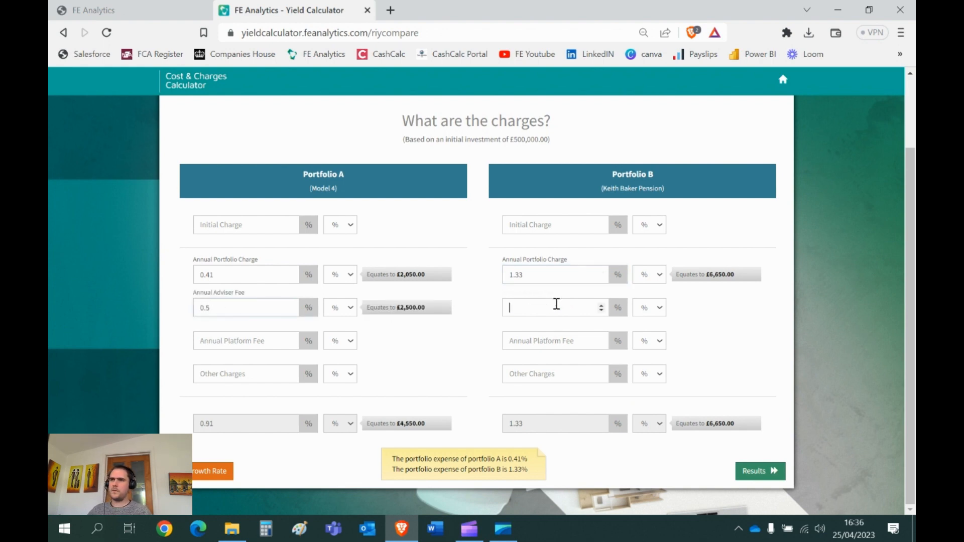
pyautogui.write('0.5')
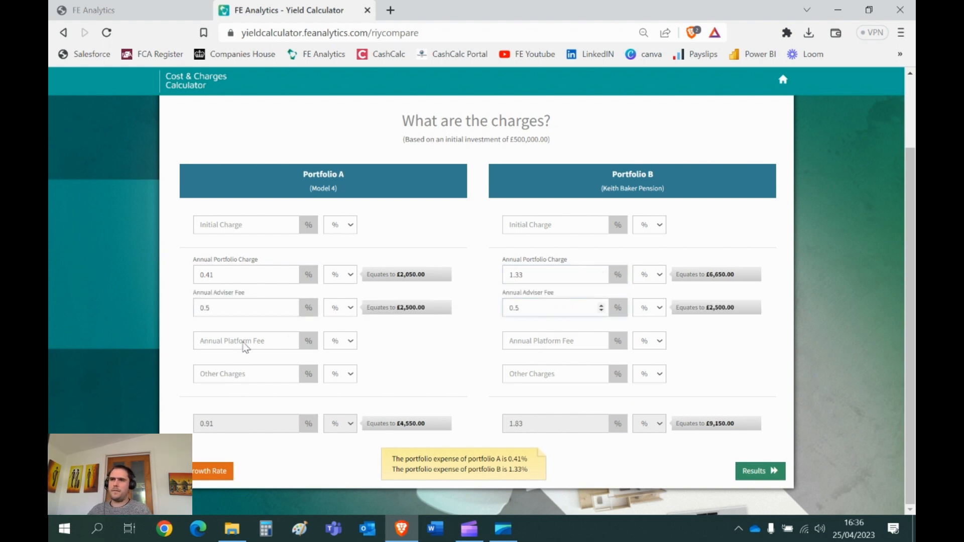
# Step: Set Portfolio A's annual platform fee to 0.25% and its other charges to 0.27%
pyautogui.click(233, 335)
pyautogui.write('0.25')
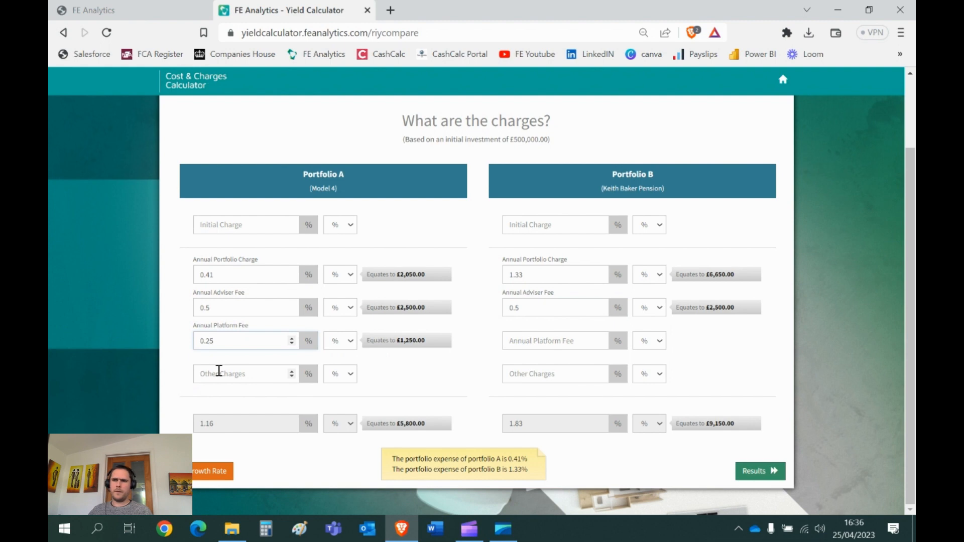
pyautogui.click(218, 371)
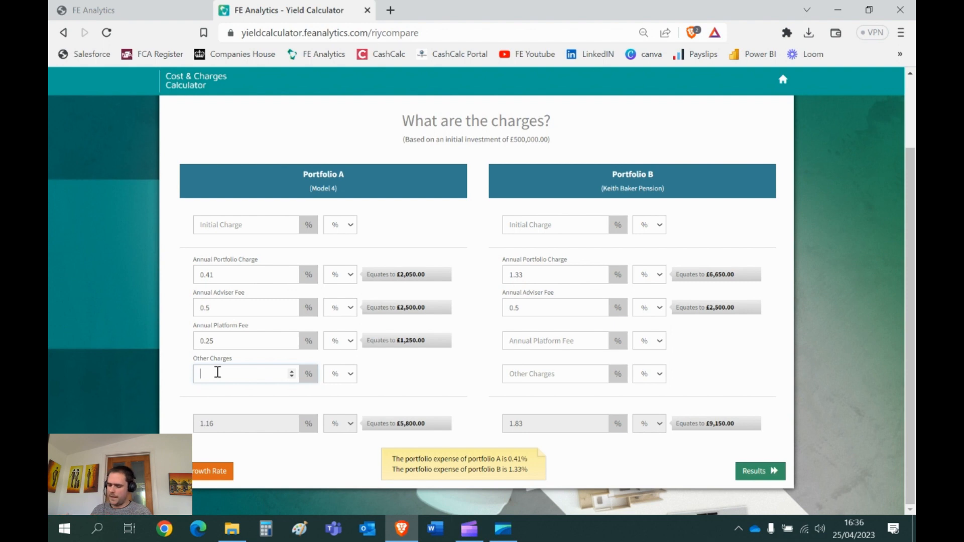
pyautogui.write('0')
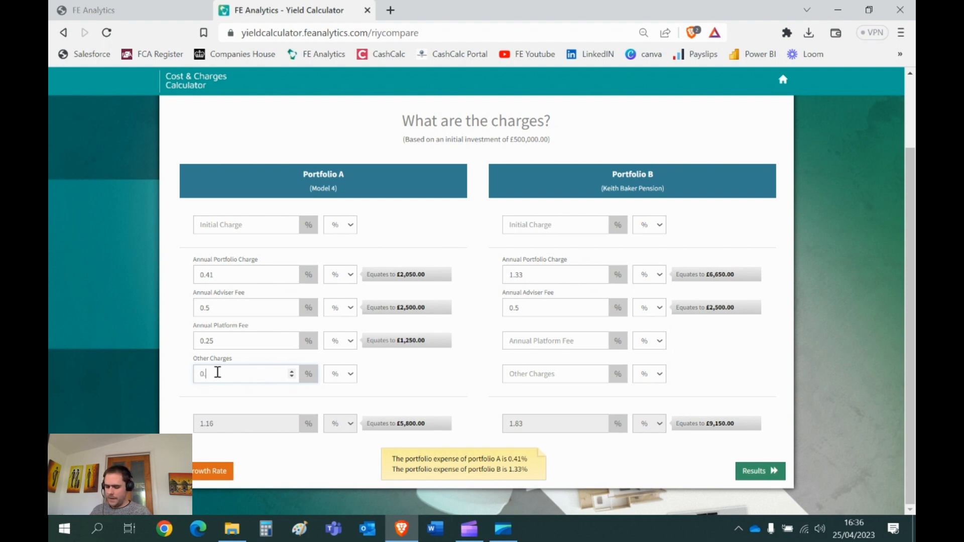
pyautogui.write('.27')
pyautogui.moveTo(218, 373); pyautogui.dragTo(190, 380)
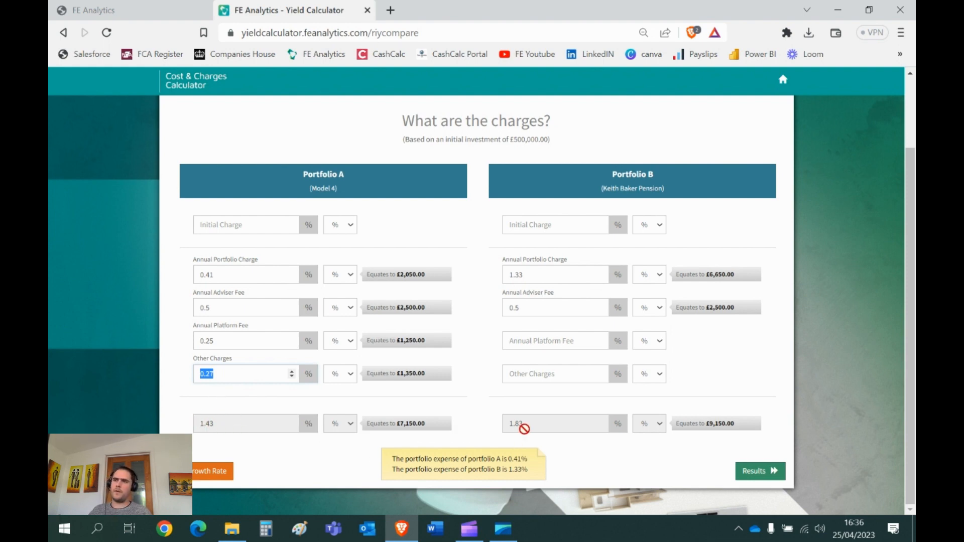
# Step: Generate the Reduction in Yield results and expand the accumulation breakdowns of both portfolios
pyautogui.click(758, 472)
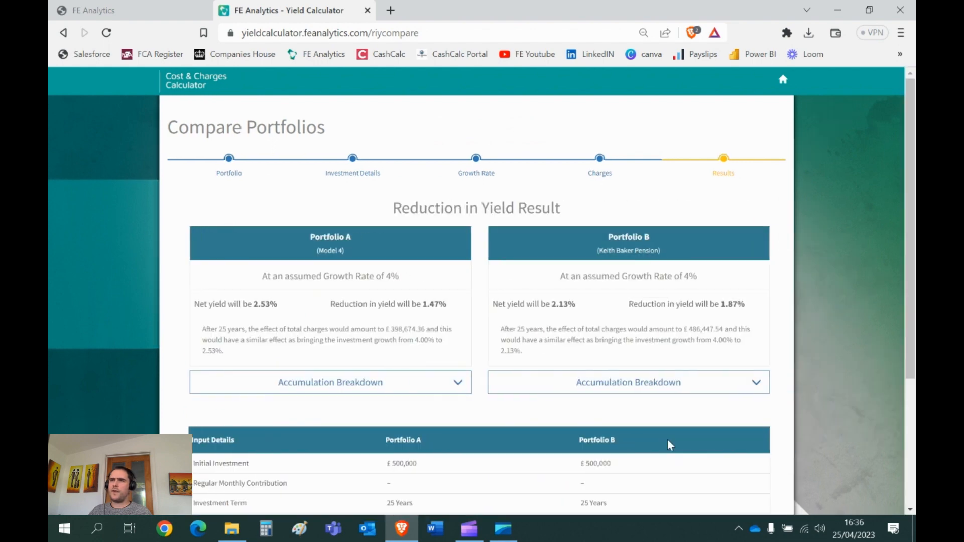
pyautogui.click(402, 390)
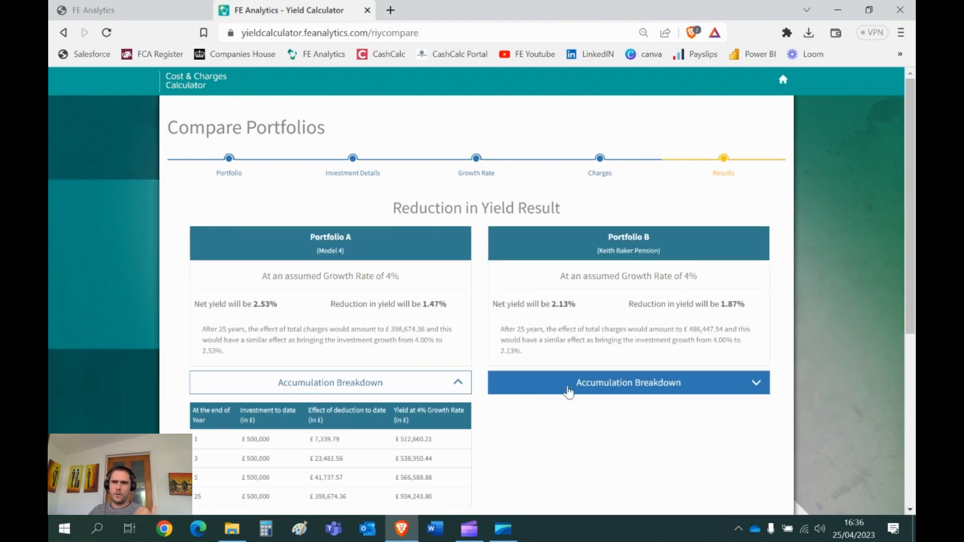
pyautogui.click(569, 389)
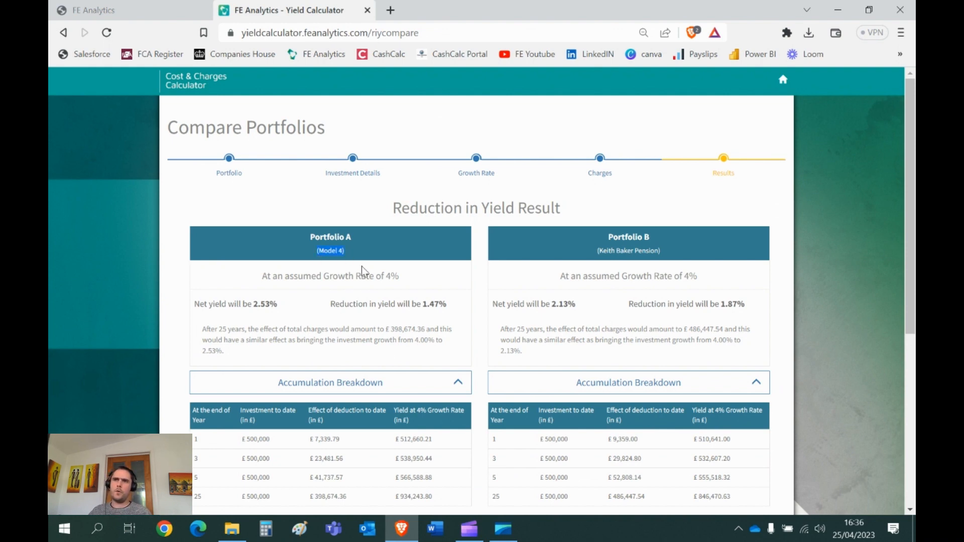
# Step: Examine the growth rate, investment amount and year 25 yields of both portfolios in the results
pyautogui.moveTo(400, 276); pyautogui.dragTo(381, 276)
pyautogui.moveTo(262, 440); pyautogui.dragTo(241, 440)
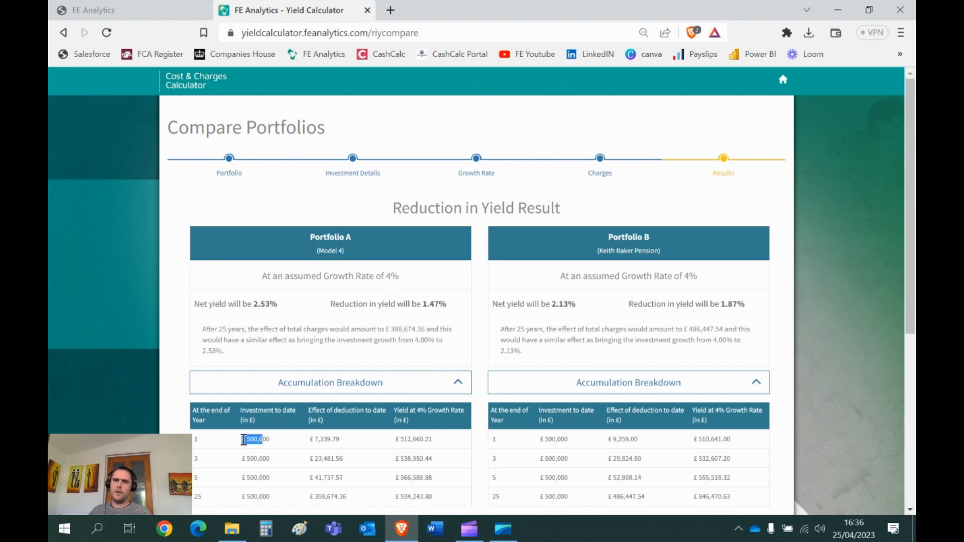
pyautogui.scroll(-1, 351, 432)
pyautogui.moveTo(421, 430); pyautogui.dragTo(393, 434)
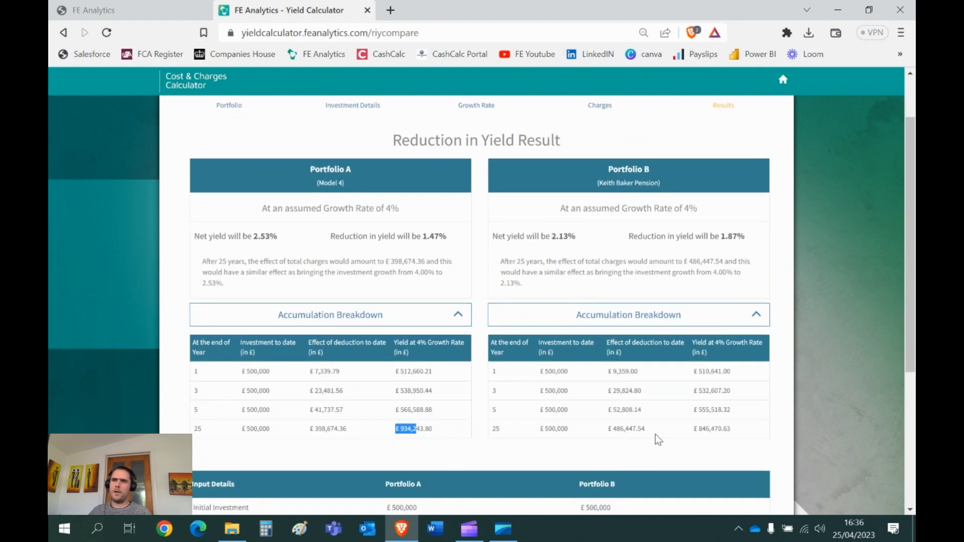
pyautogui.moveTo(718, 430); pyautogui.dragTo(689, 438)
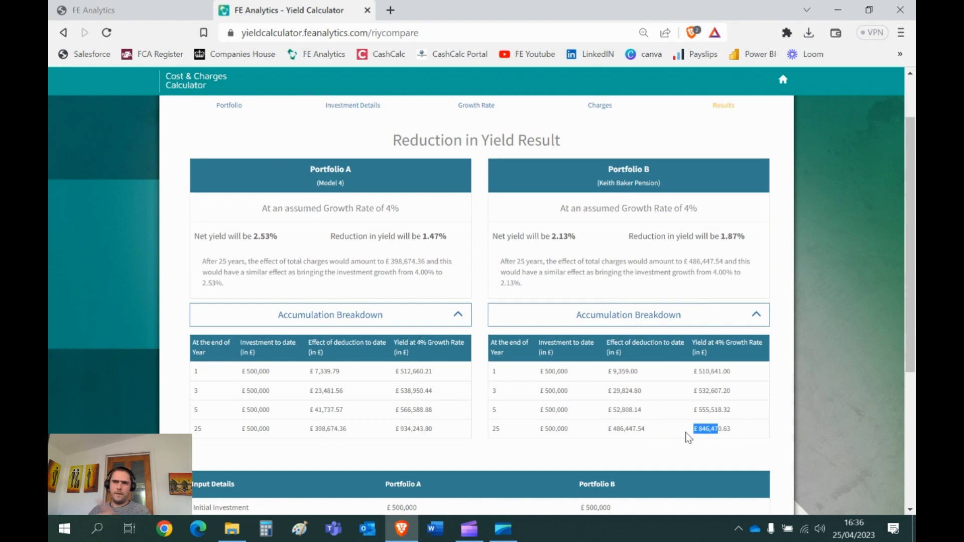
# Step: Examine the total annual charges of Portfolio A and Portfolio B in the input details of the results
pyautogui.scroll(-3, 518, 400)
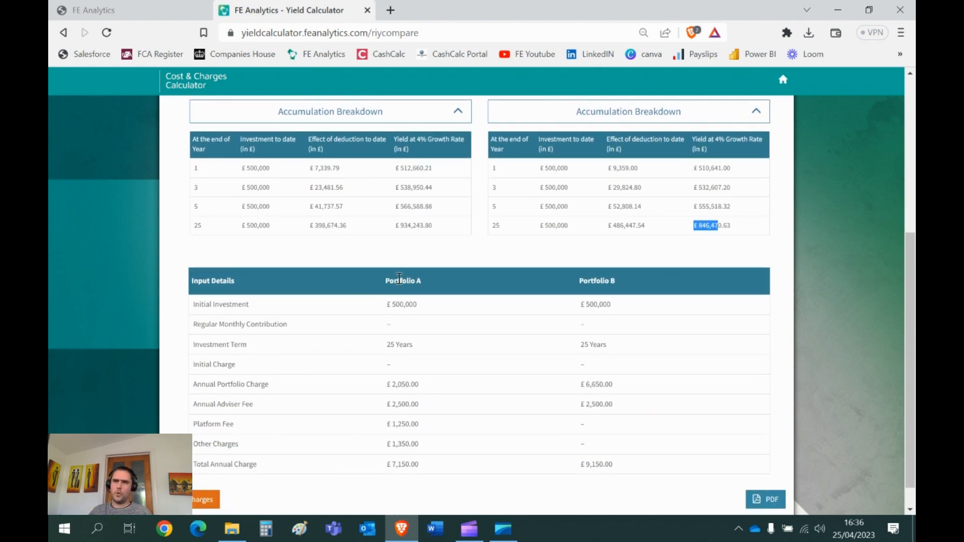
pyautogui.moveTo(419, 465); pyautogui.dragTo(392, 466)
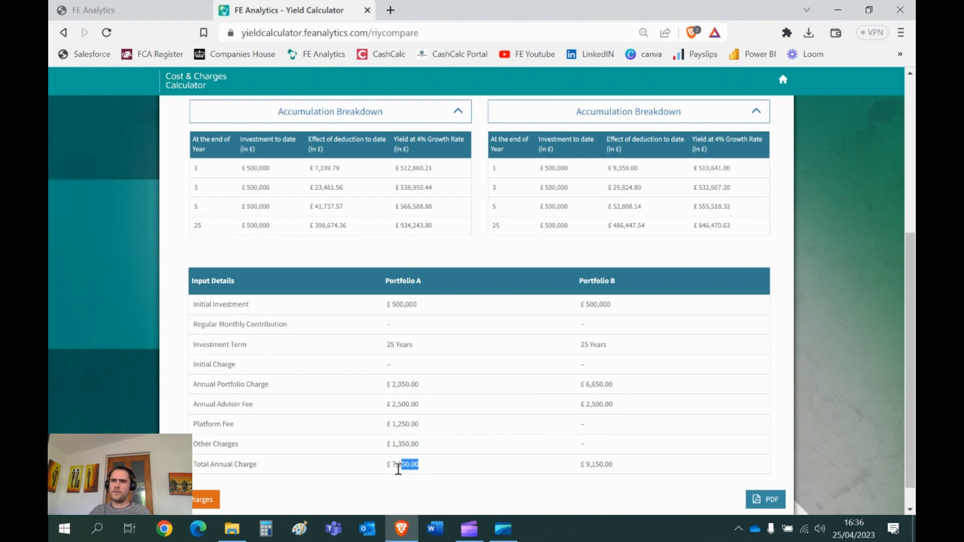
pyautogui.moveTo(620, 468); pyautogui.dragTo(584, 477)
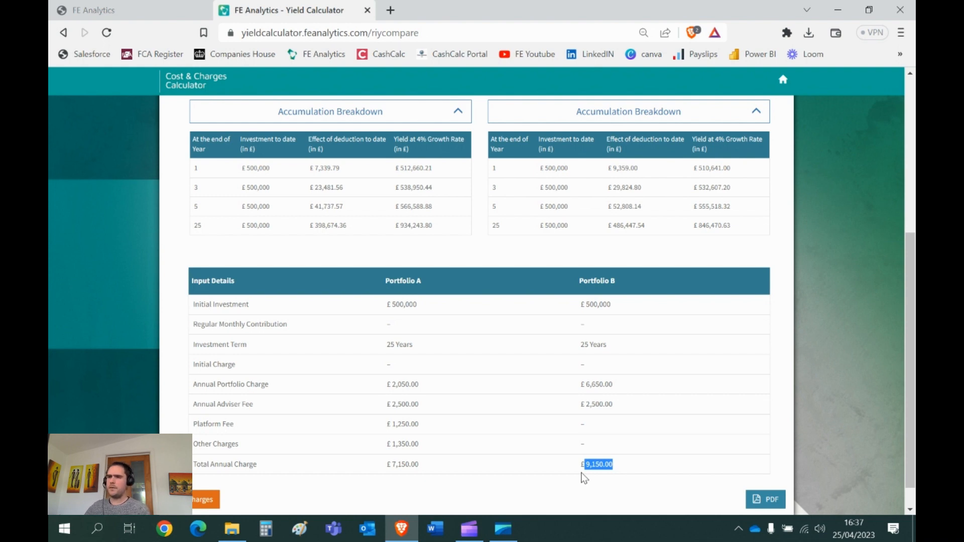
# Step: Return to the growth rate stage and set Portfolio A's assumed growth to 5%
pyautogui.click(205, 501)
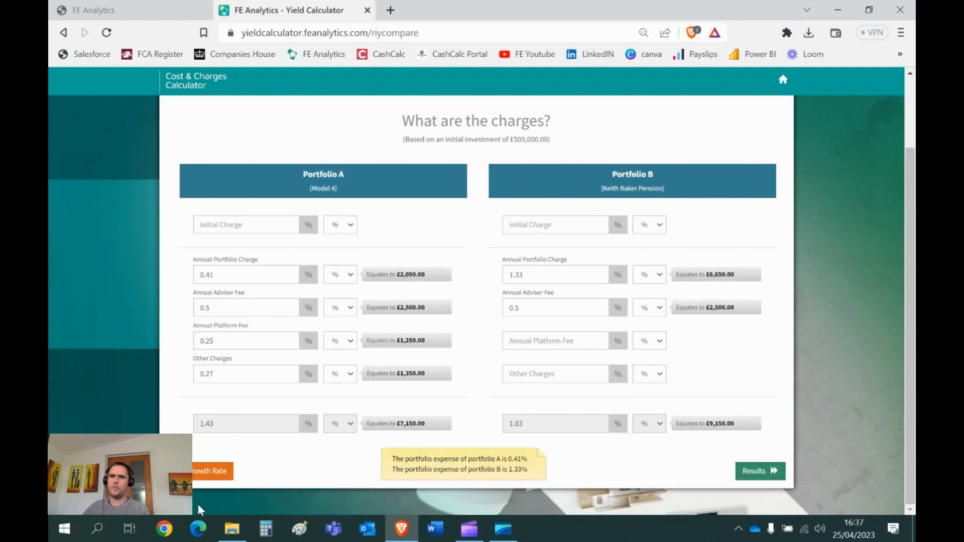
pyautogui.click(212, 472)
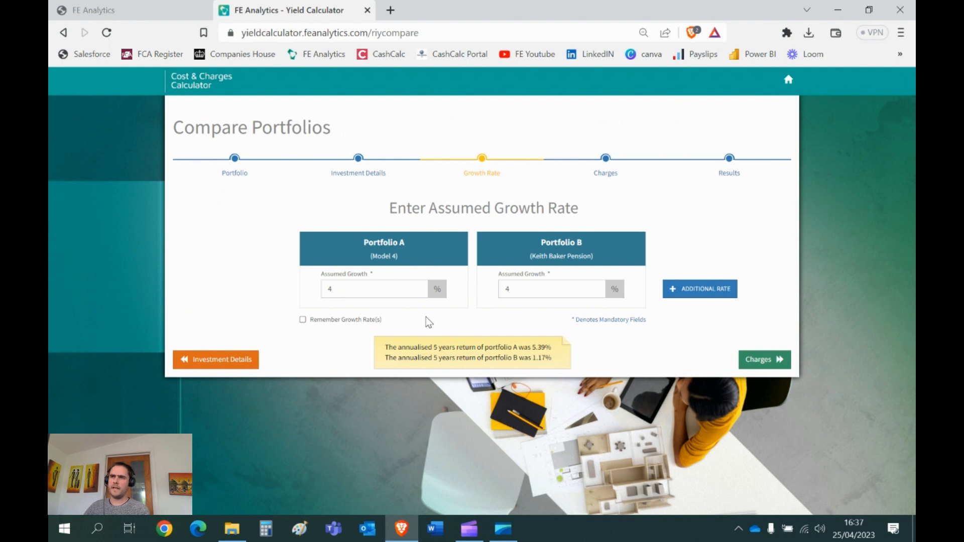
pyautogui.click(369, 288)
pyautogui.doubleClick(369, 289)
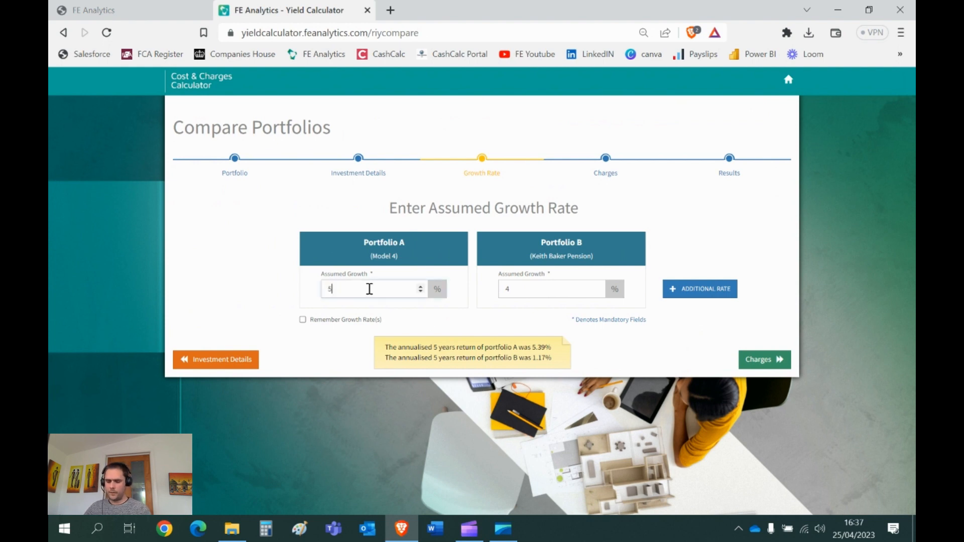
# Step: Regenerate the Reduction in Yield results with the new growth rate and expand both accumulation breakdowns
pyautogui.click(758, 359)
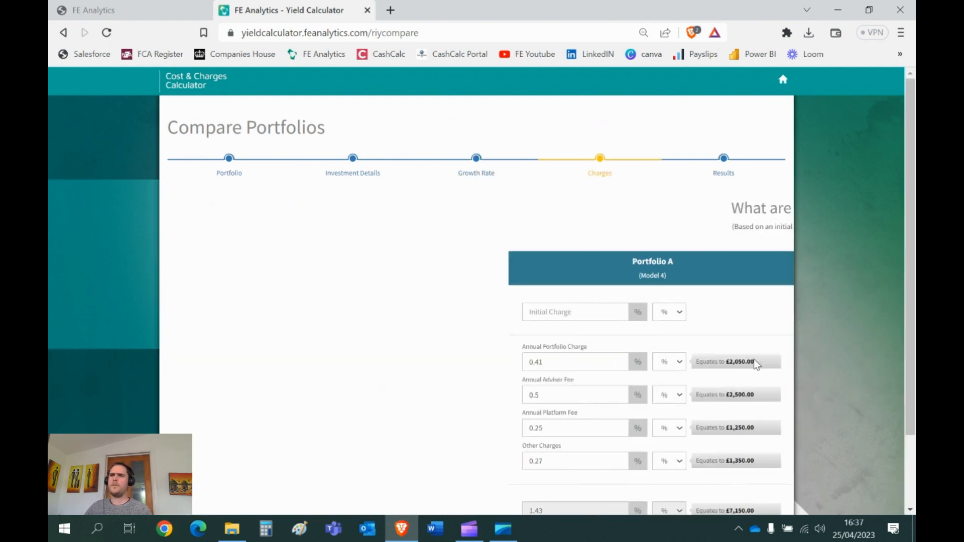
pyautogui.scroll(-2, 724, 315)
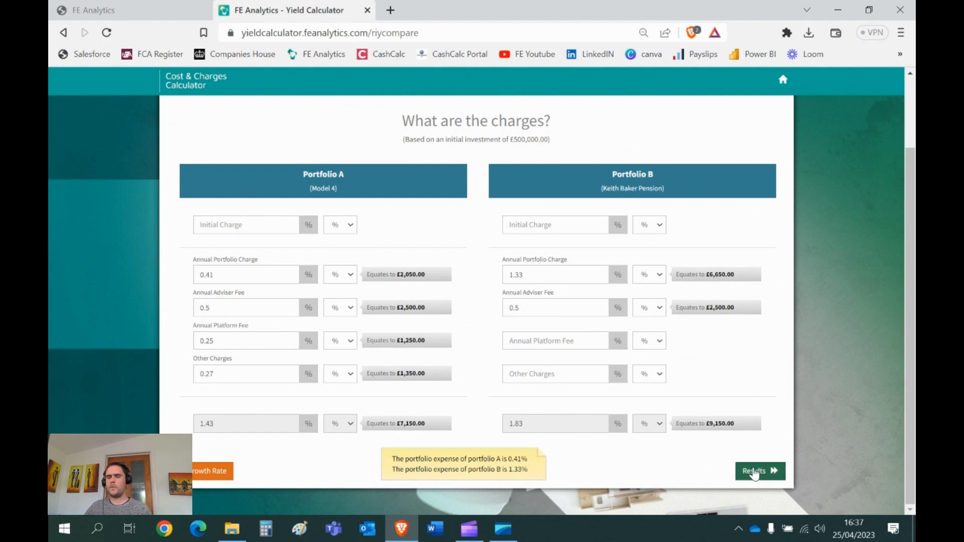
pyautogui.click(754, 472)
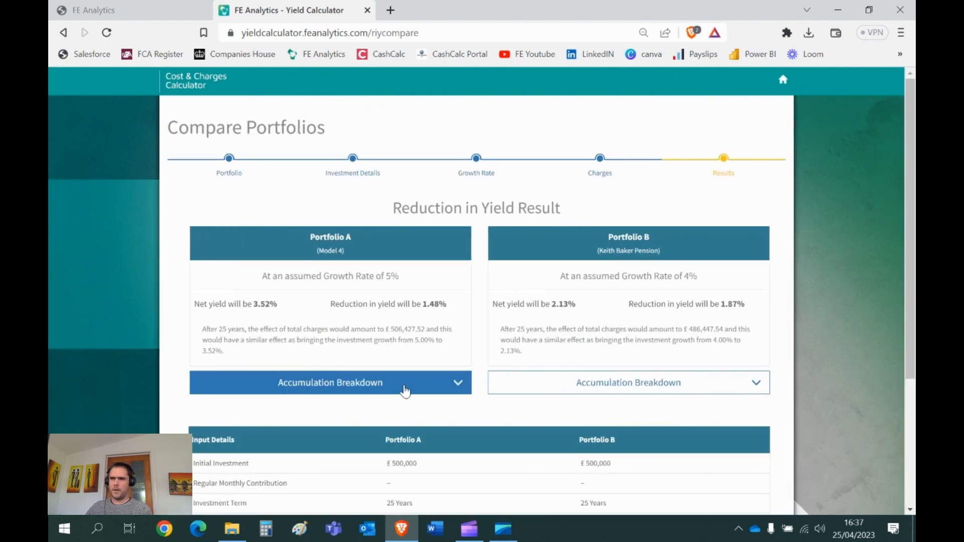
pyautogui.click(405, 391)
pyautogui.click(525, 386)
# Step: Compare the year 25 yields of both portfolios and review Portfolio A's earlier yields and the input details
pyautogui.moveTo(422, 497); pyautogui.dragTo(397, 492)
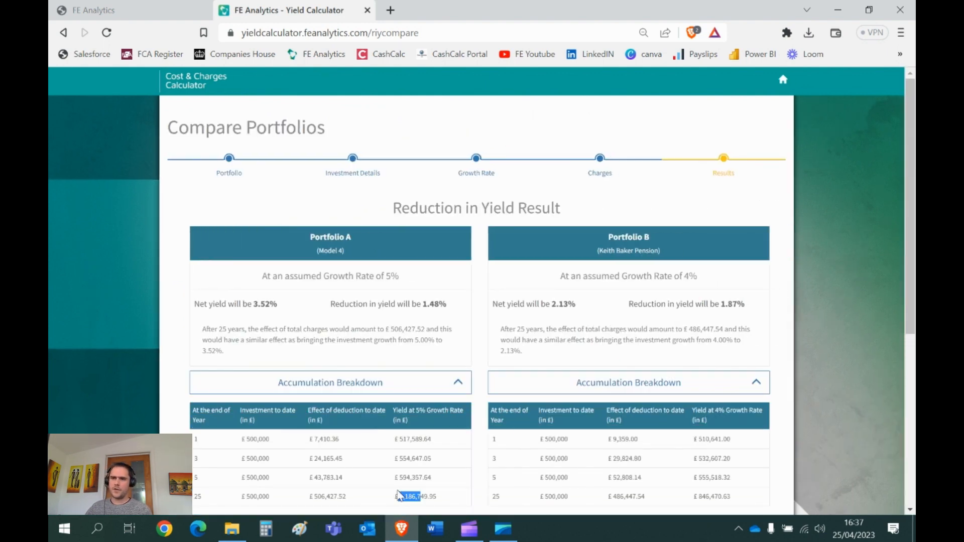
pyautogui.scroll(-1, 643, 364)
pyautogui.moveTo(719, 428); pyautogui.dragTo(691, 432)
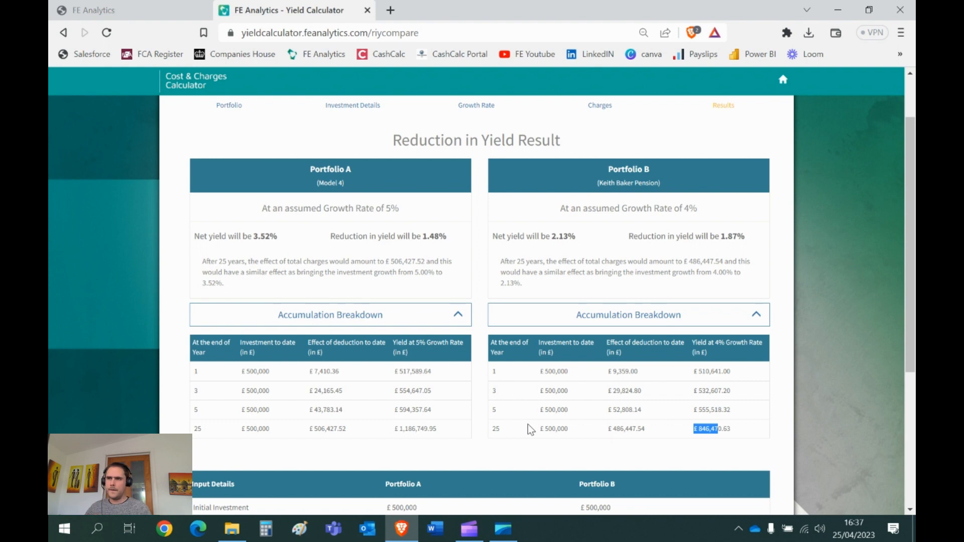
pyautogui.scroll(-2, 529, 429)
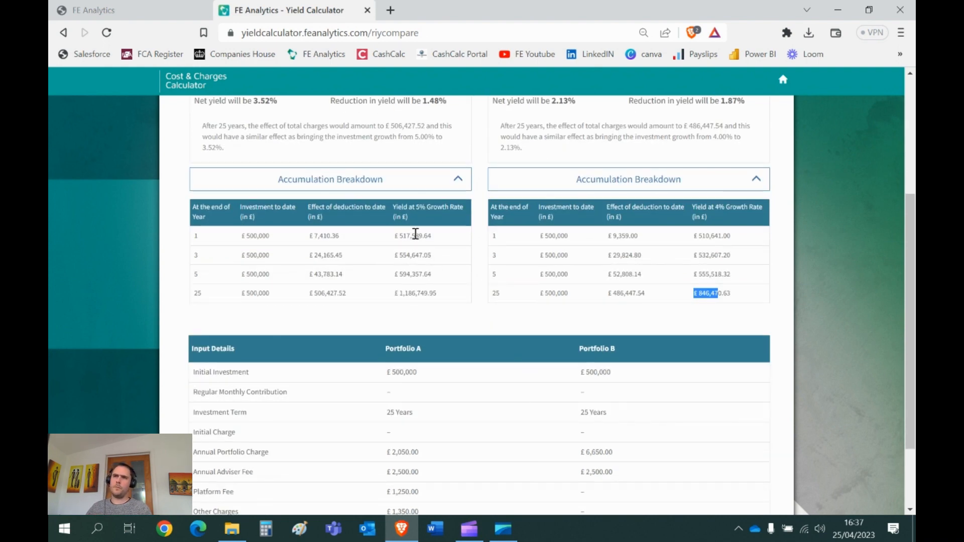
pyautogui.moveTo(416, 233); pyautogui.dragTo(399, 254)
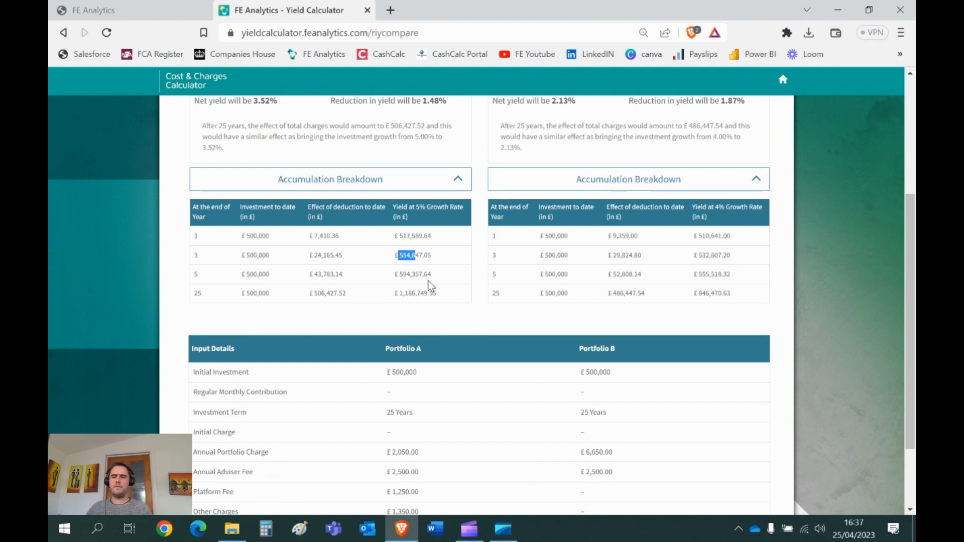
pyautogui.scroll(-2, 430, 285)
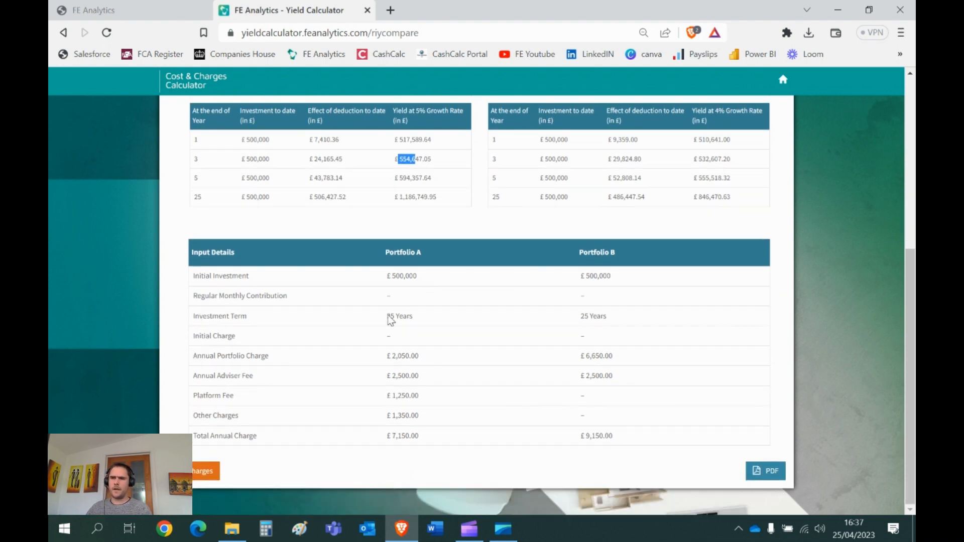
# Step: Return to the charges stage and switch the unit of Portfolio A's initial charge to £
pyautogui.click(197, 473)
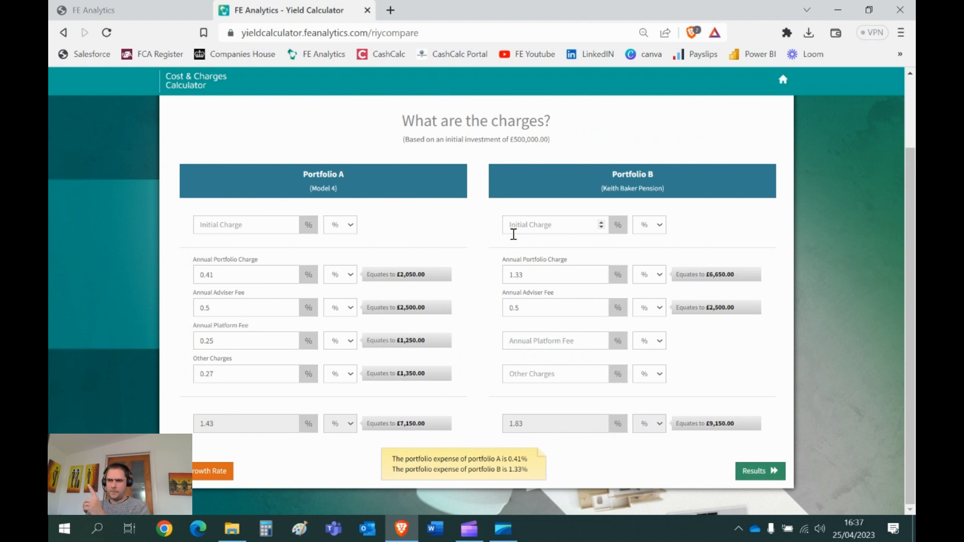
pyautogui.click(241, 228)
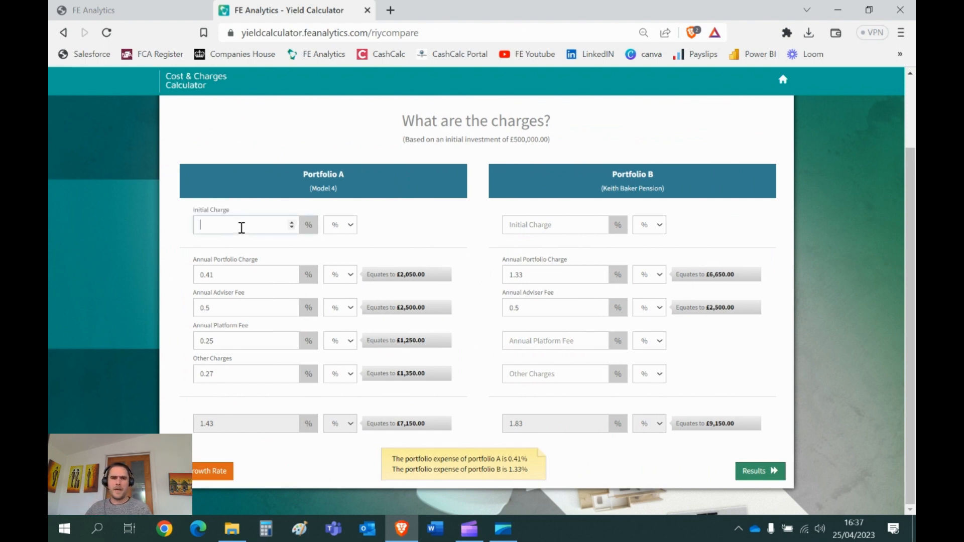
pyautogui.click(339, 228)
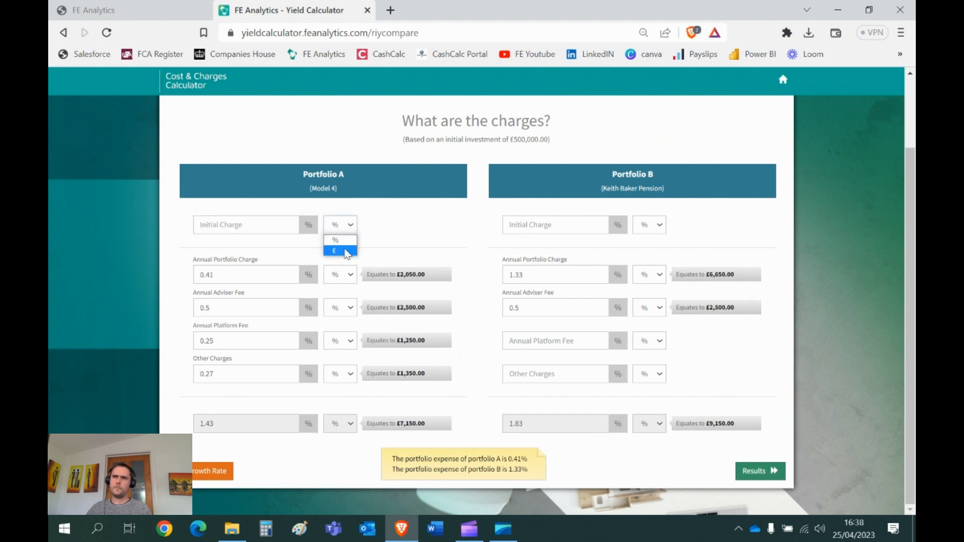
pyautogui.click(345, 253)
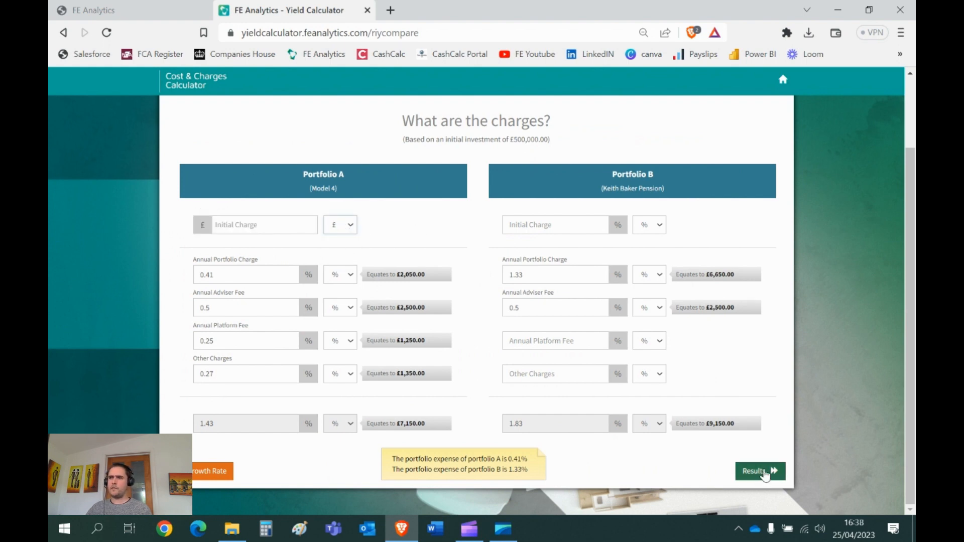
# Step: Recalculate the results with the initial charge in pounds and expand the accumulation breakdowns of both portfolios
pyautogui.click(758, 473)
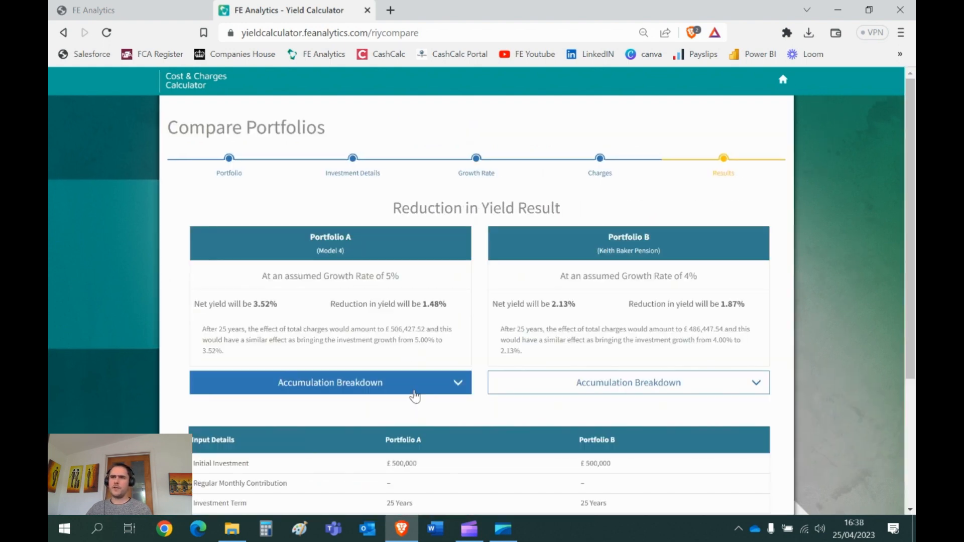
pyautogui.click(416, 389)
pyautogui.click(544, 387)
# Step: Compare the year 1 and year 3 yields and the deductions of both portfolios, and review the input details
pyautogui.scroll(-1, 452, 367)
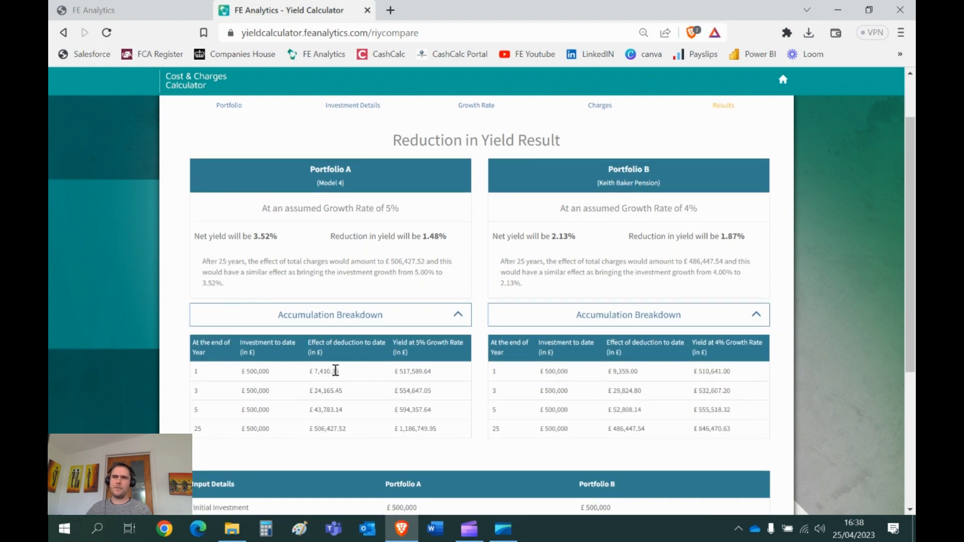
pyautogui.moveTo(419, 373); pyautogui.dragTo(393, 372)
pyautogui.moveTo(722, 374); pyautogui.dragTo(690, 380)
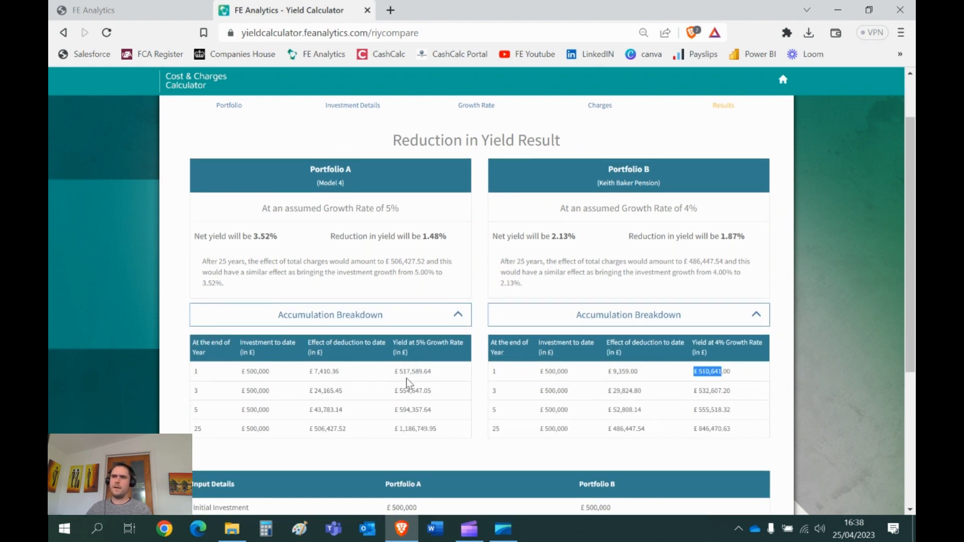
pyautogui.moveTo(407, 389); pyautogui.dragTo(393, 391)
pyautogui.moveTo(711, 392); pyautogui.dragTo(693, 393)
pyautogui.moveTo(626, 407); pyautogui.dragTo(622, 410)
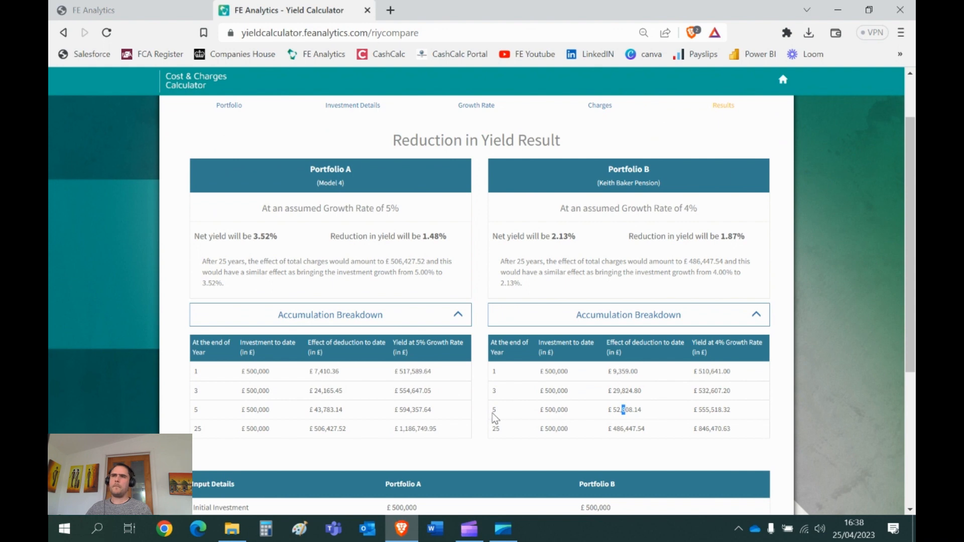
pyautogui.scroll(-4, 565, 365)
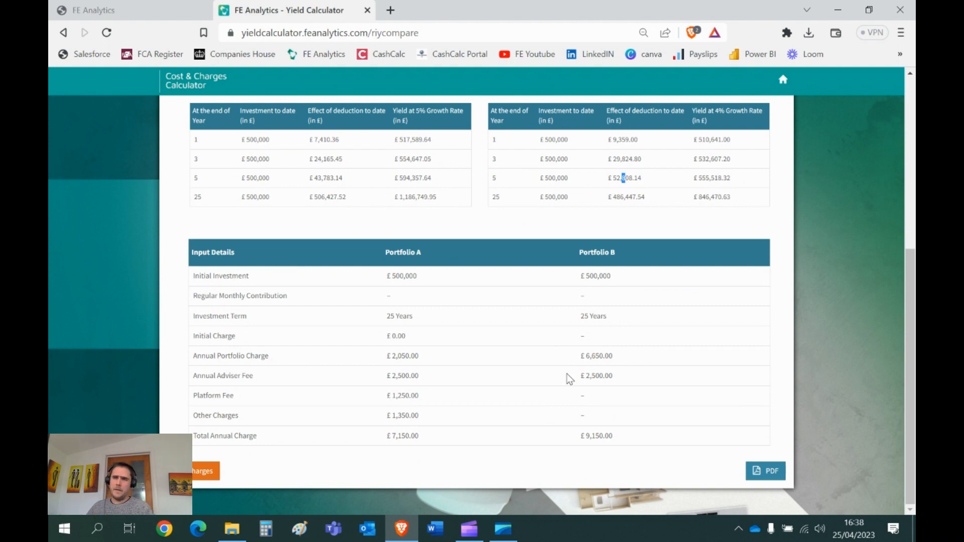
# Step: Go back to the Active List Pro page and choose Bar Chart as the chart type
pyautogui.click(182, 20)
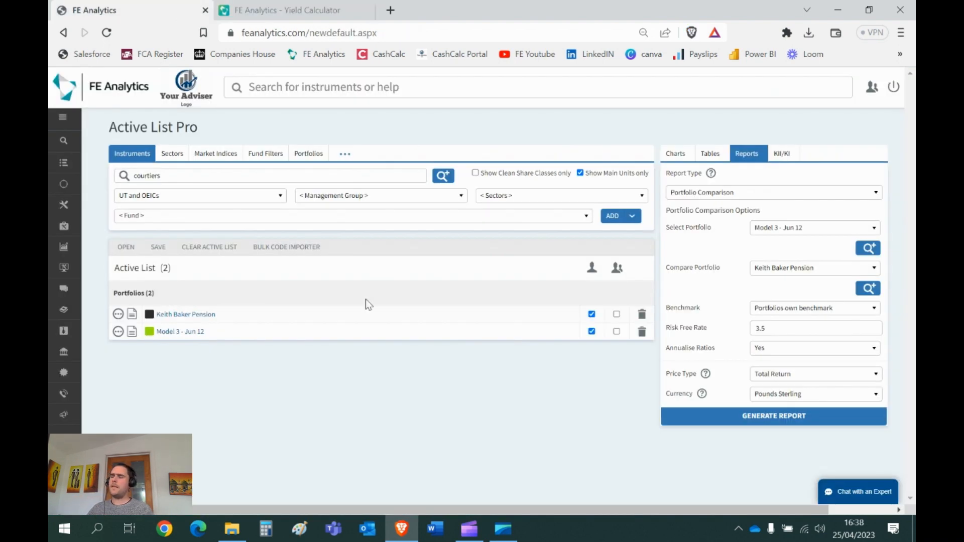
pyautogui.click(675, 153)
pyautogui.click(702, 201)
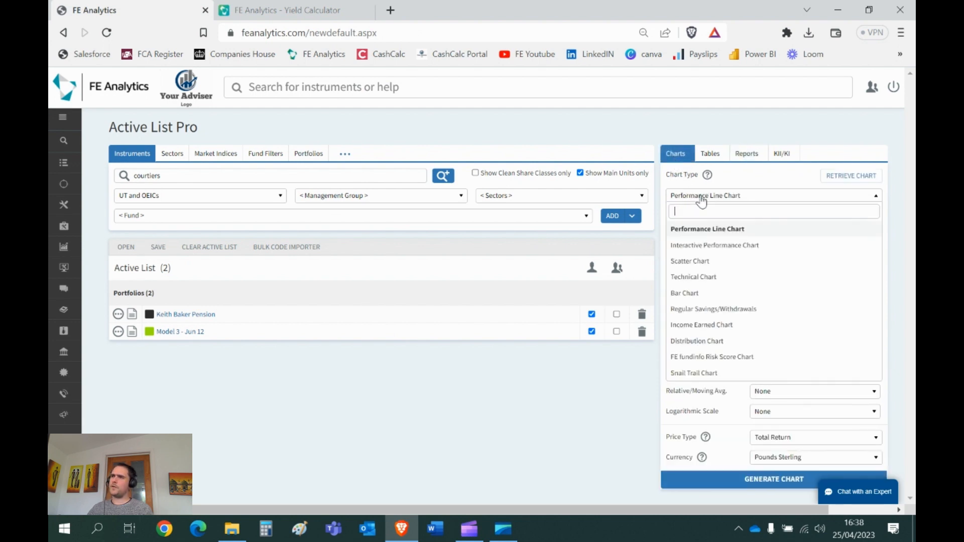
pyautogui.click(691, 296)
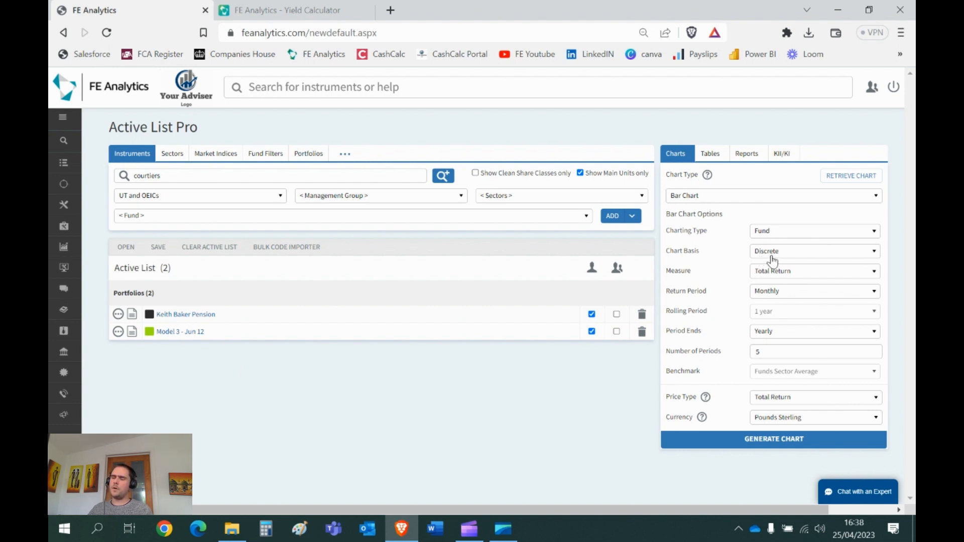
# Step: Review the available bar chart measures and choose Total Return
pyautogui.click(777, 274)
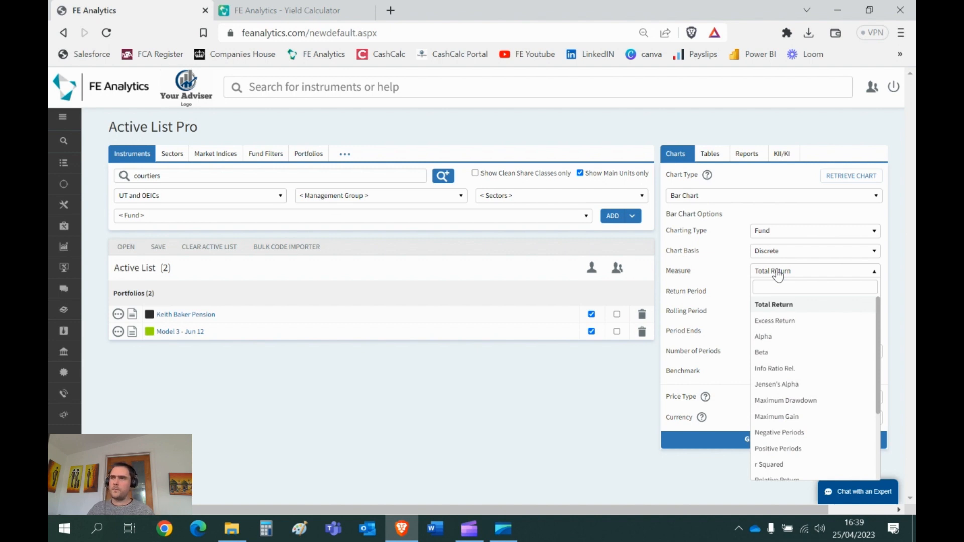
pyautogui.scroll(-3, 800, 329)
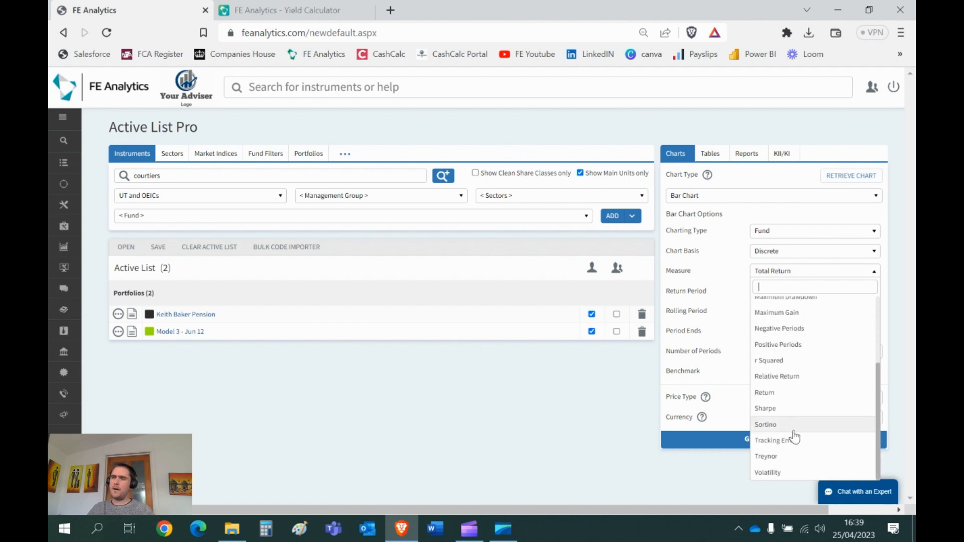
pyautogui.scroll(3, 809, 384)
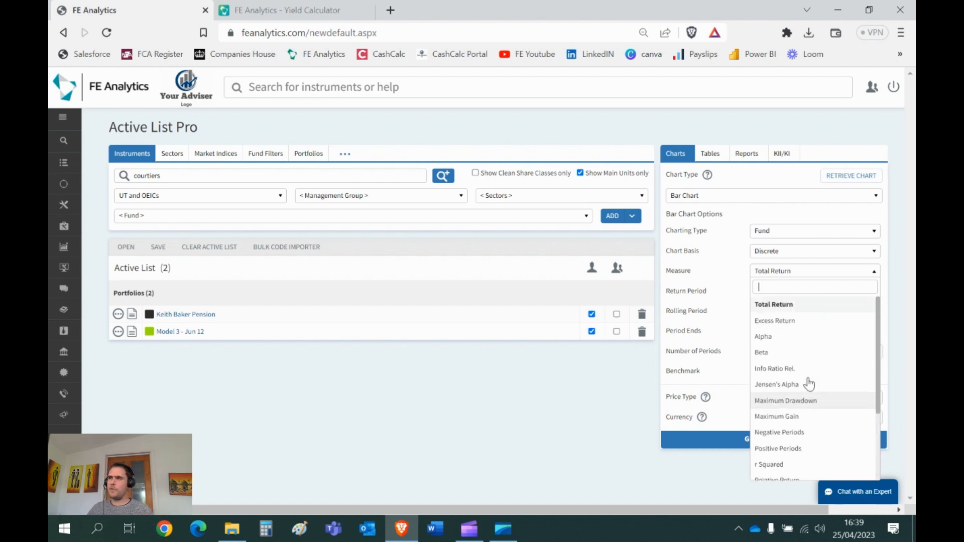
pyautogui.click(798, 307)
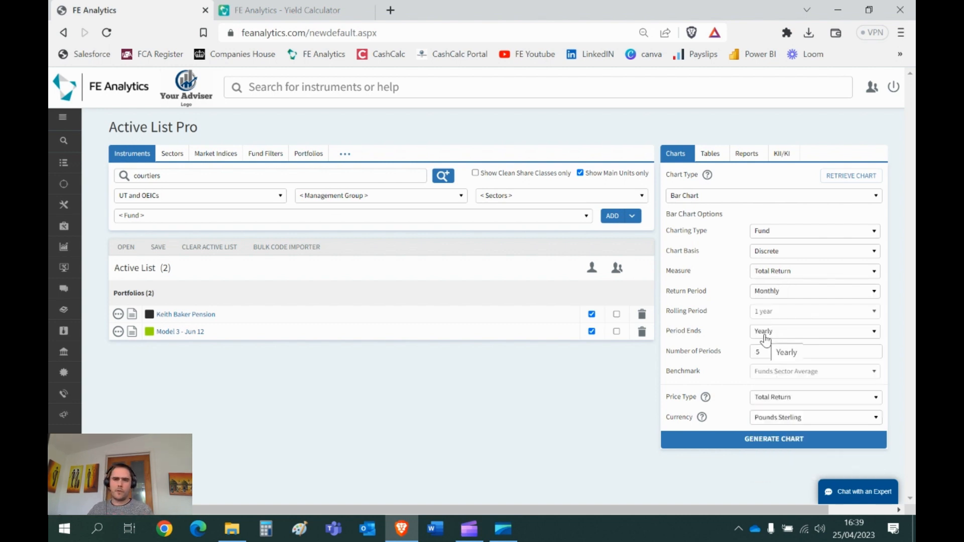
# Step: Generate the discrete bar chart of both portfolios for 5 yearly periods, view it maximized and close it
pyautogui.doubleClick(768, 353)
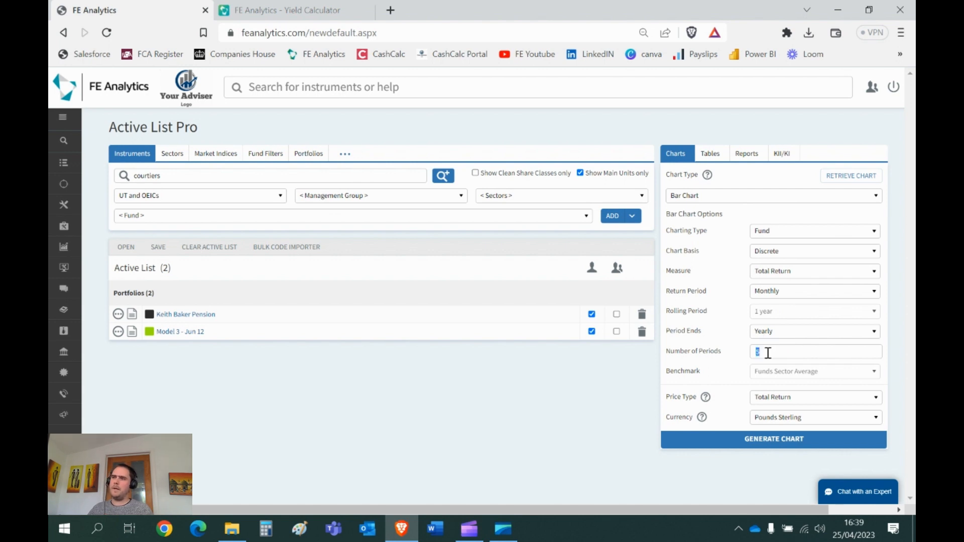
pyautogui.click(768, 439)
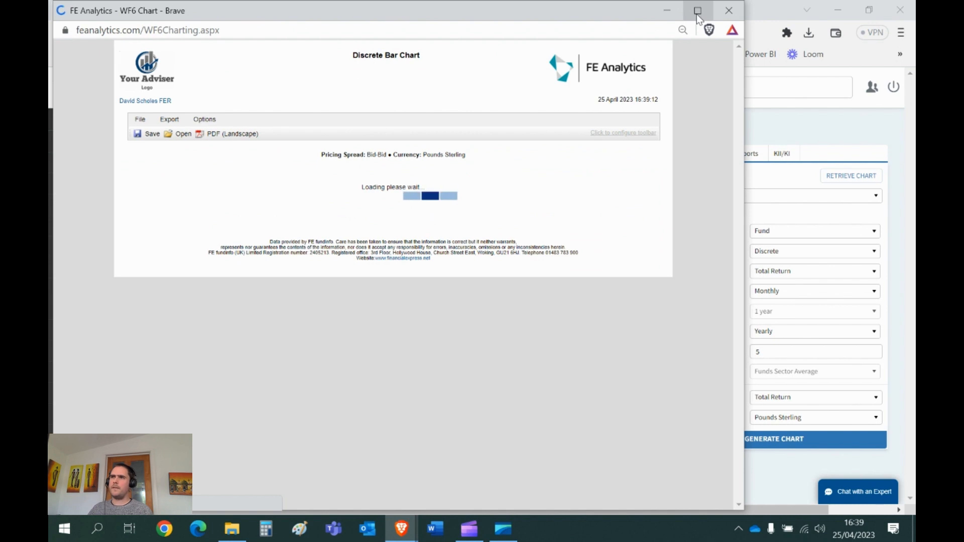
pyautogui.click(697, 12)
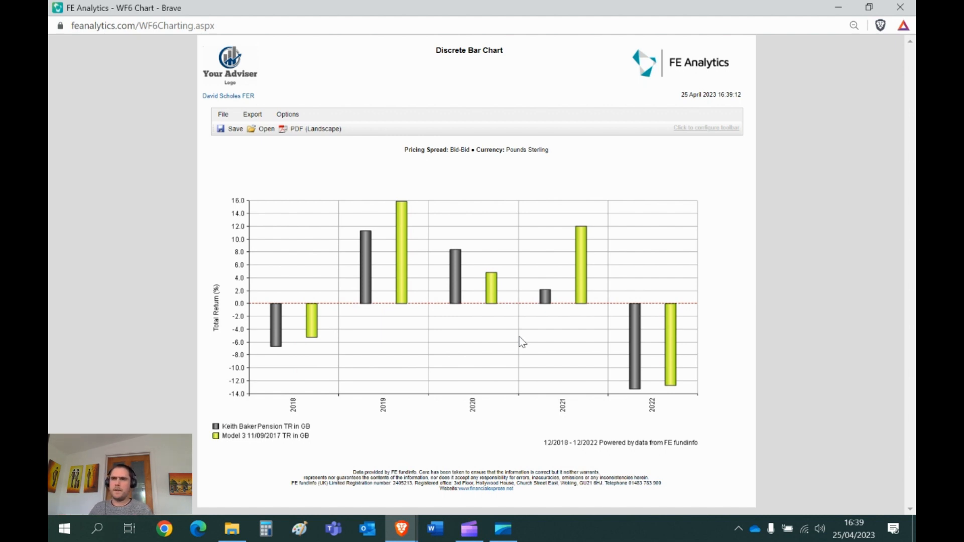
pyautogui.click(901, 7)
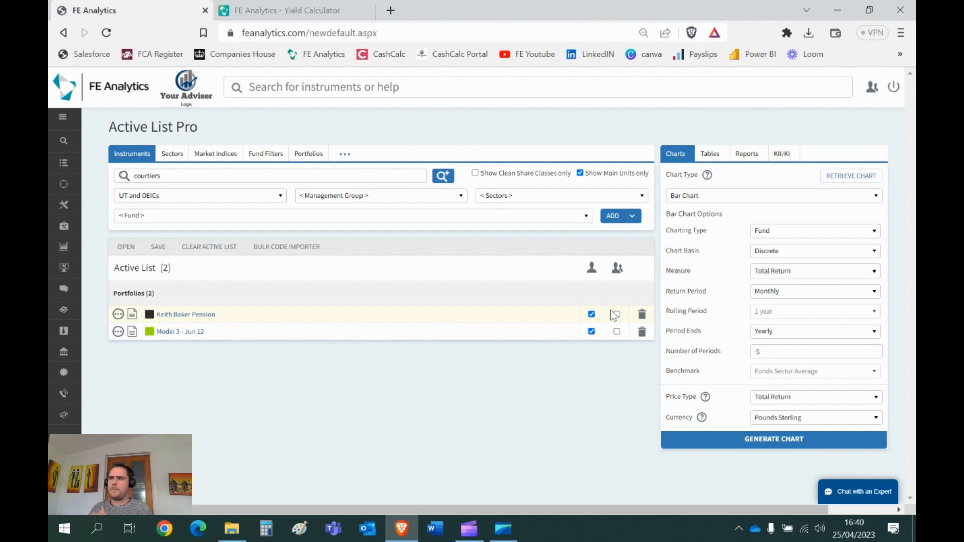
pyautogui.moveTo(65, 397)
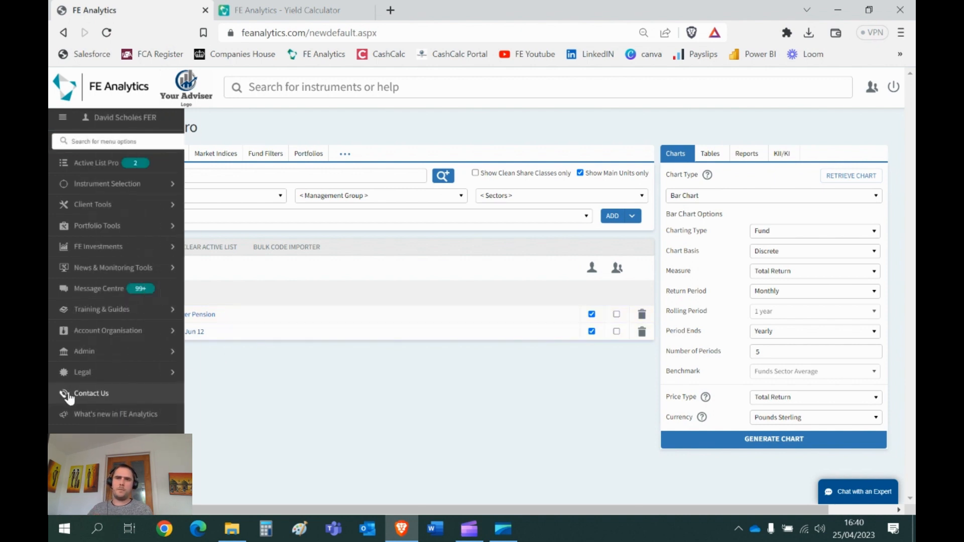